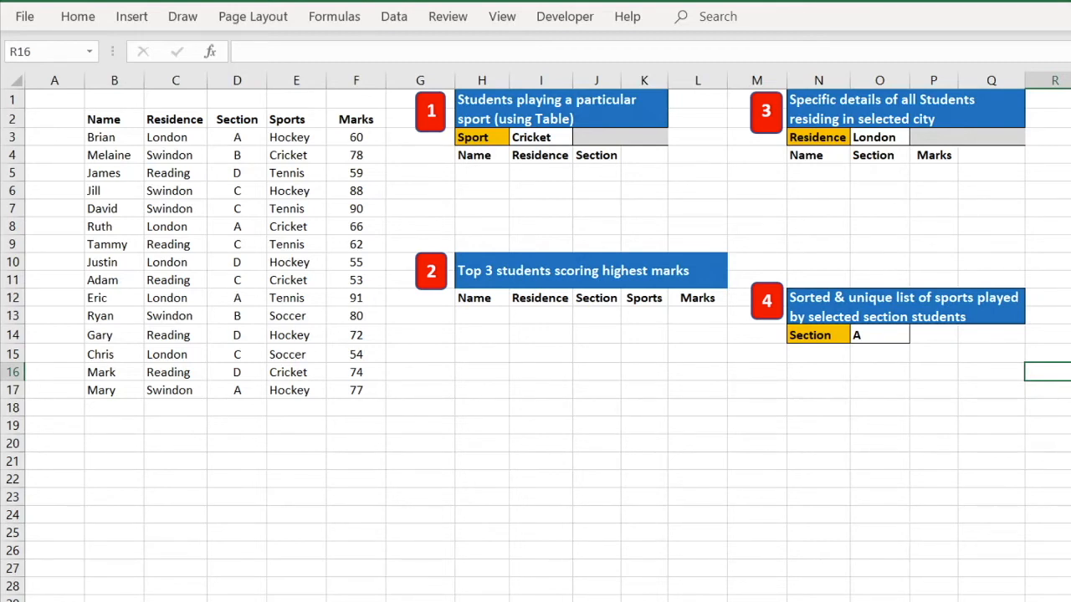
Step: Convert the student data range B2:F17 into a table with headers
left_click(879, 601)
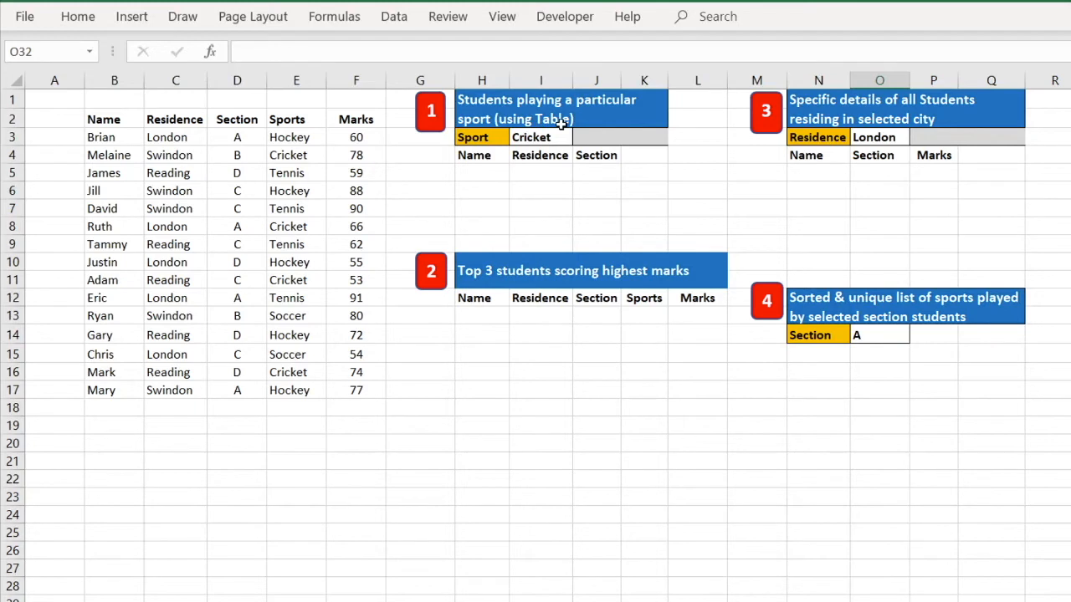
left_click_drag(107, 120, 357, 392)
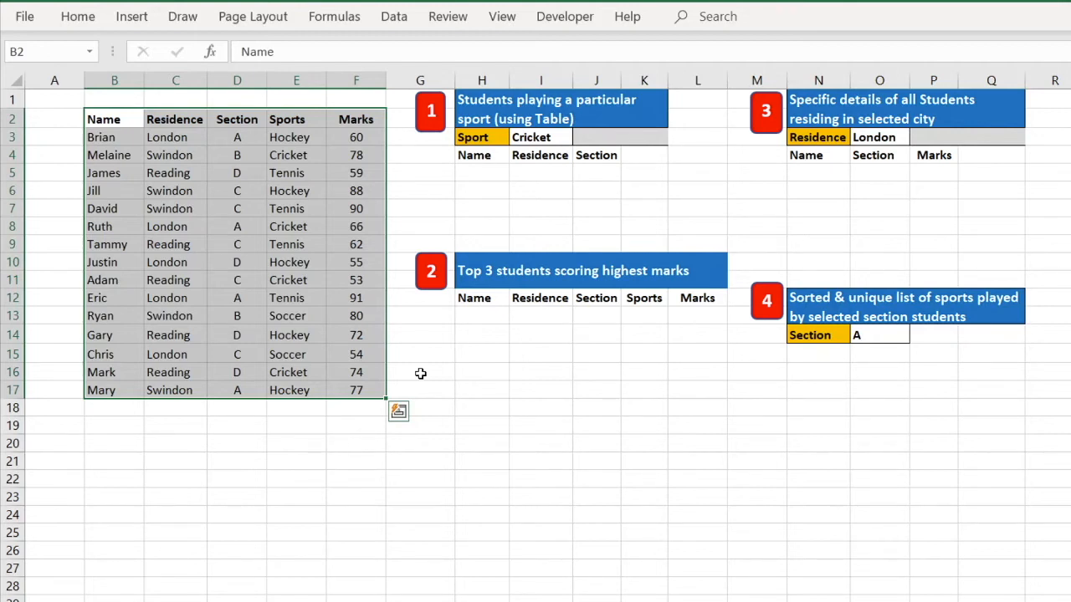
left_click(221, 241)
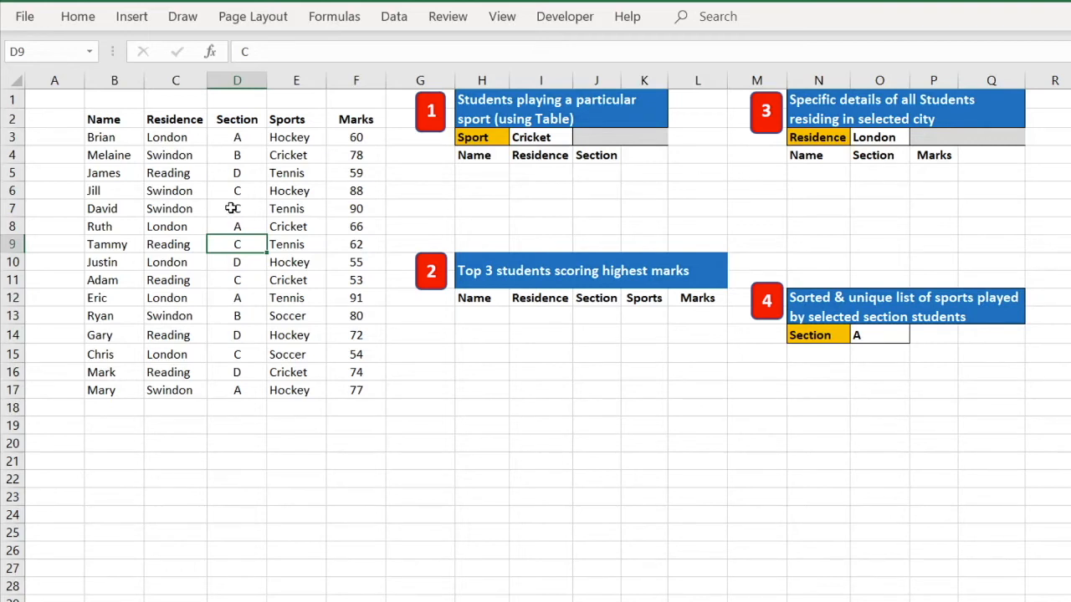
left_click(231, 208)
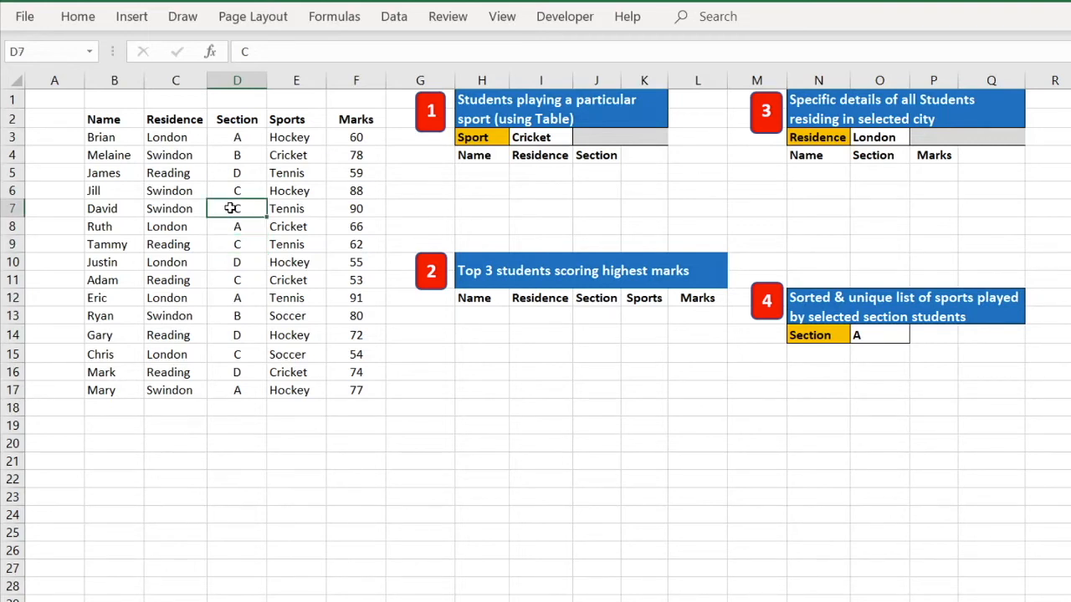
key("ctrl+t")
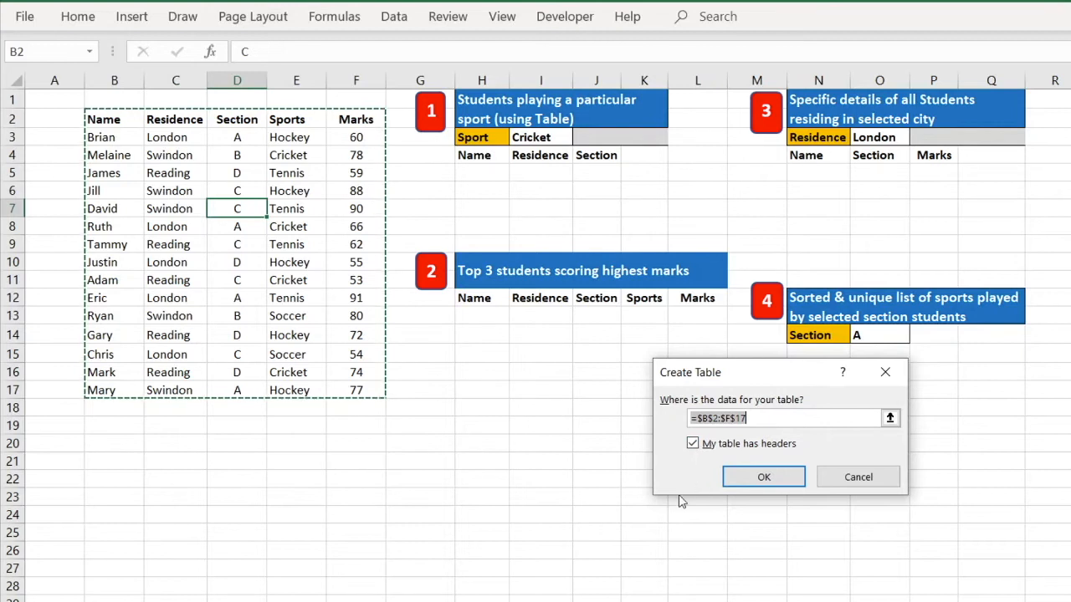
left_click(760, 476)
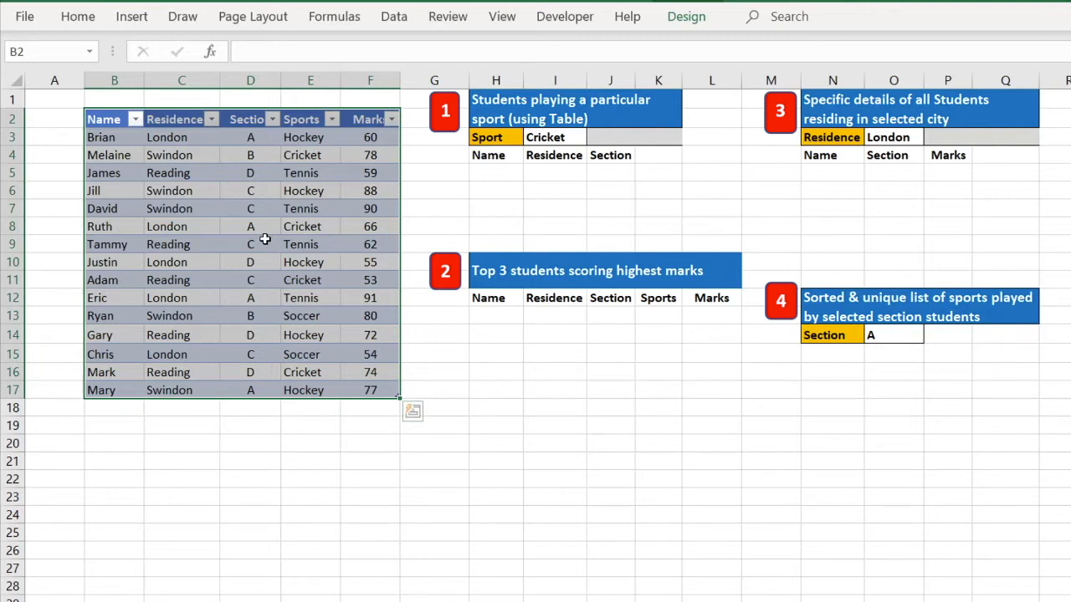
Step: In H5, enter a FILTER formula returning the table's Name to Section columns where Sports equals I3, with "No records" if empty
left_click(506, 174)
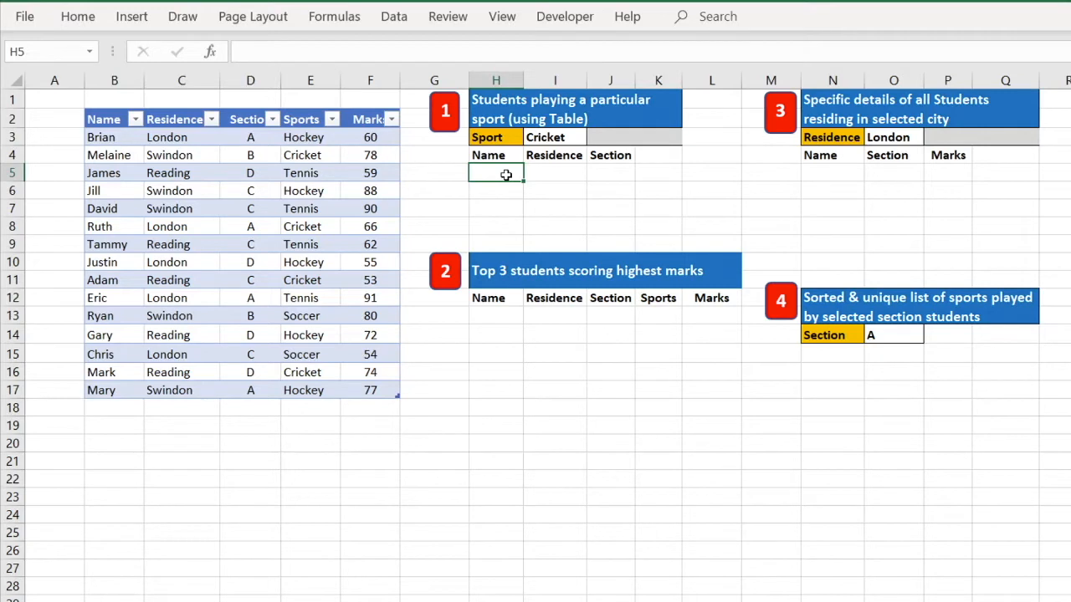
type("=filt")
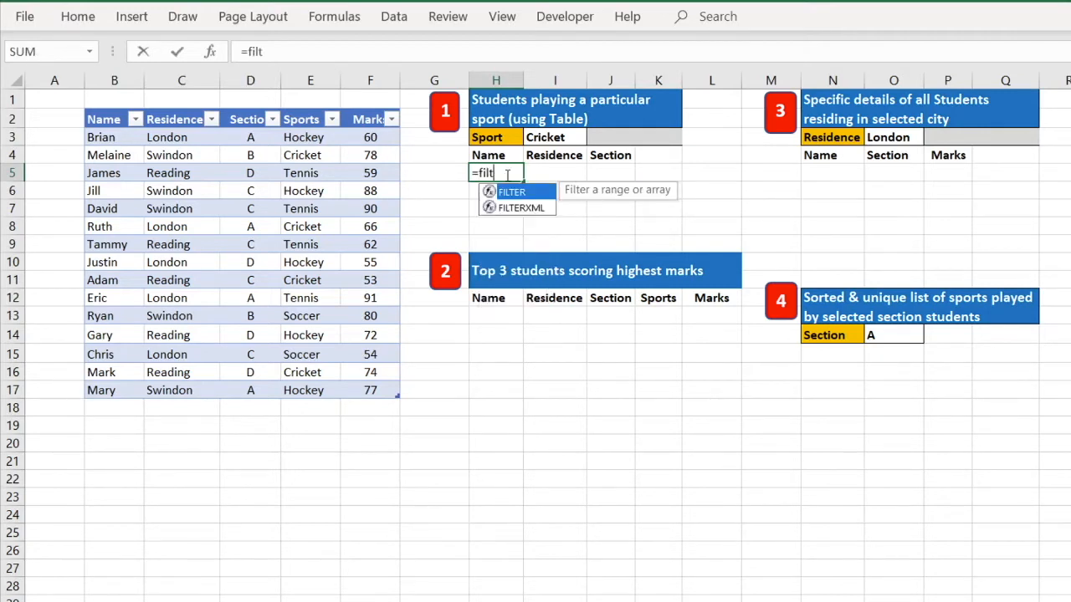
type("er(")
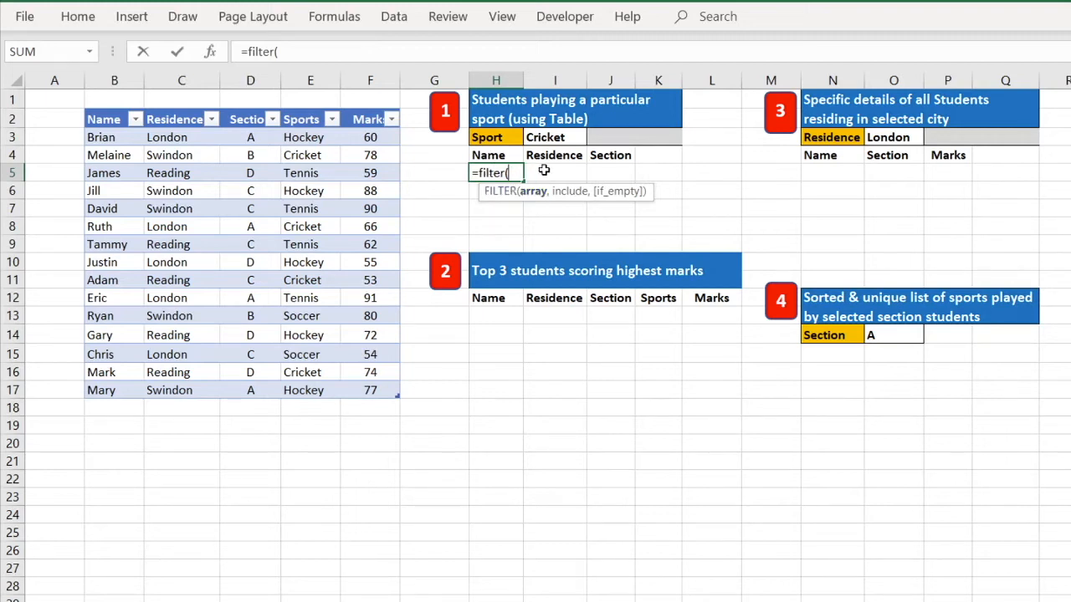
left_click_drag(94, 136, 263, 394)
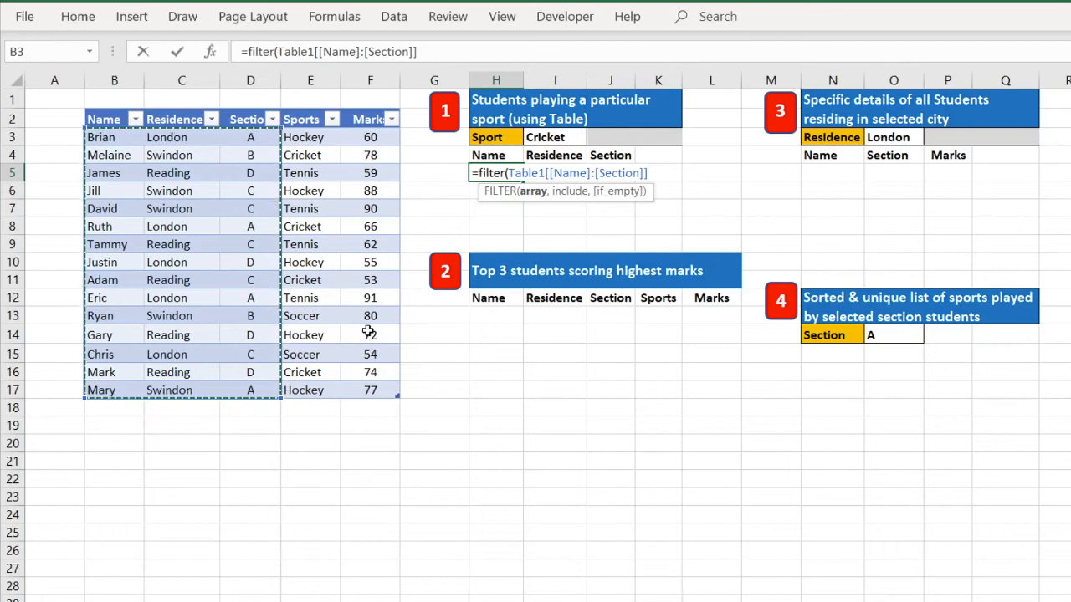
type(",")
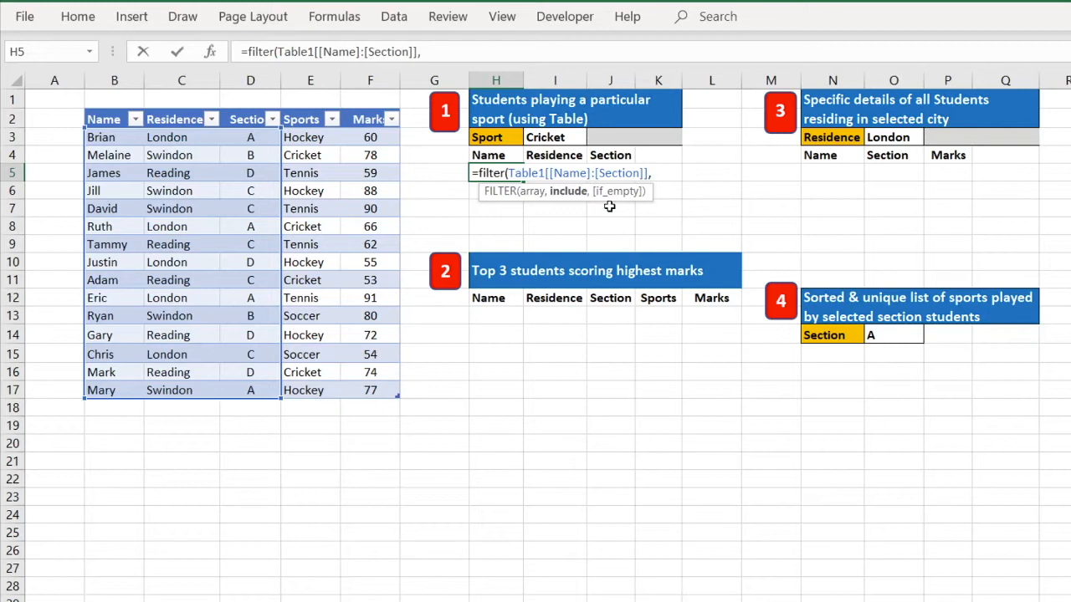
left_click_drag(312, 143, 308, 393)
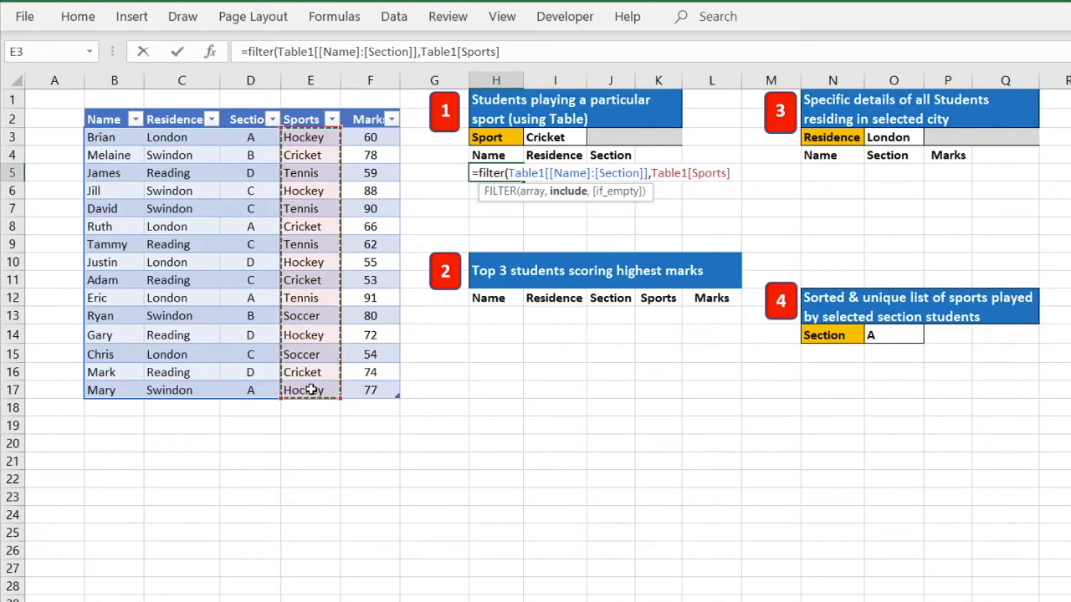
type("=")
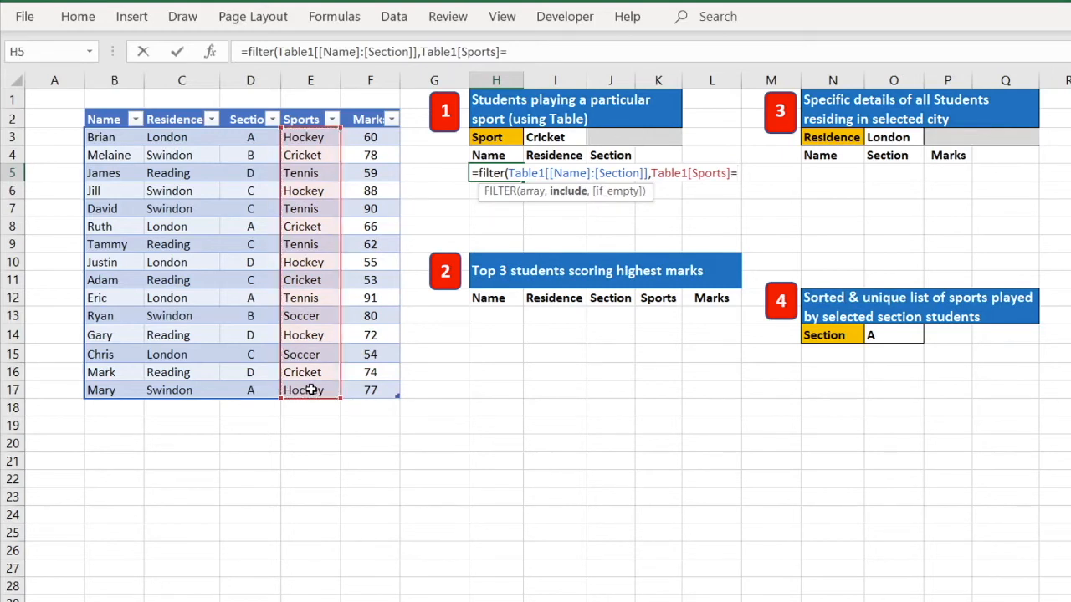
left_click(549, 132)
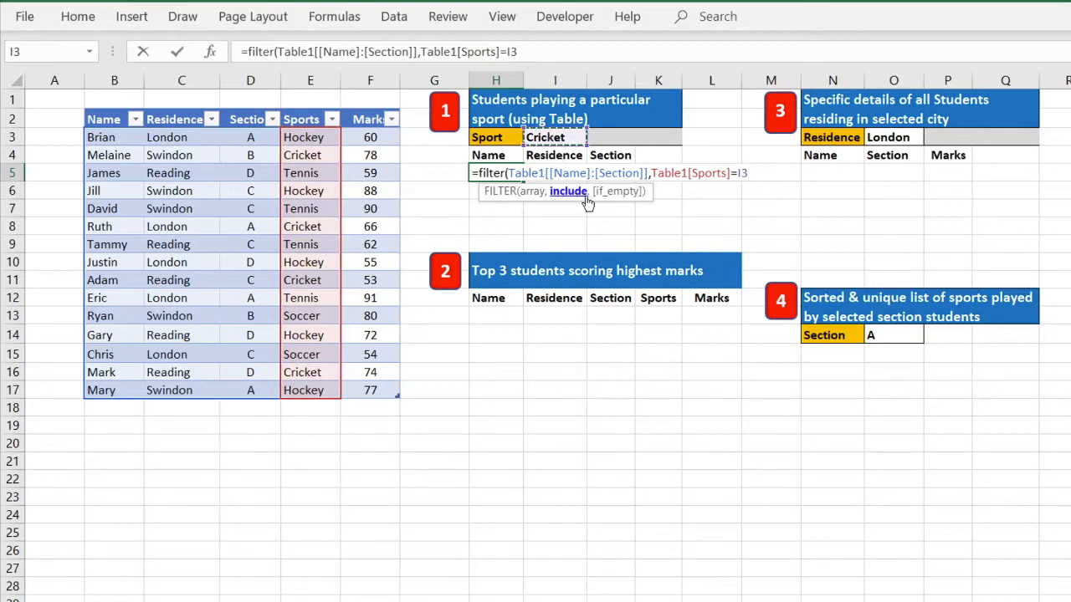
type(",")
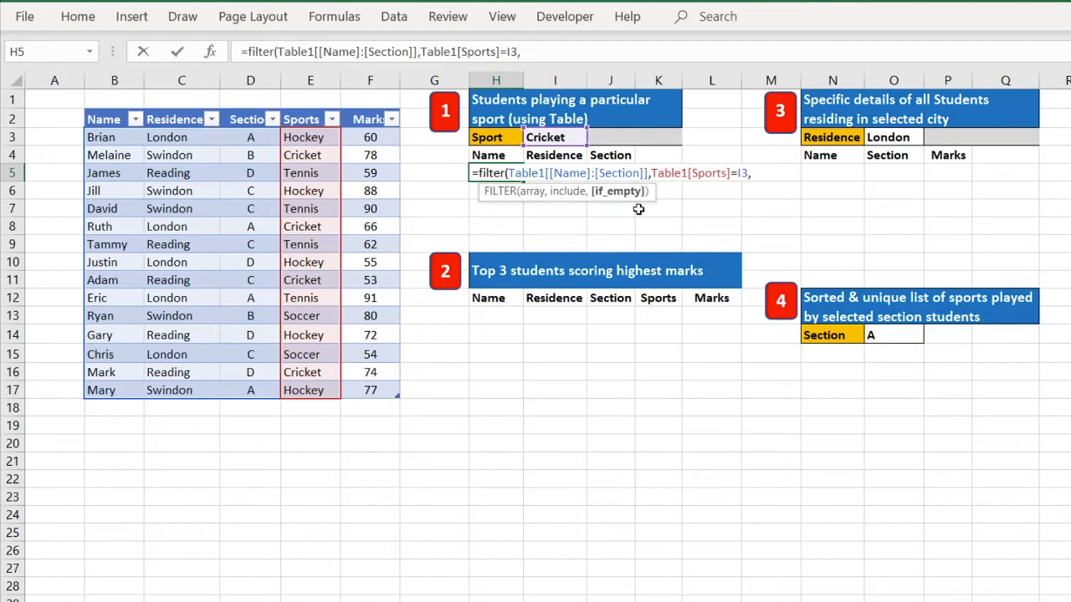
type("\"")
type("No records\")")
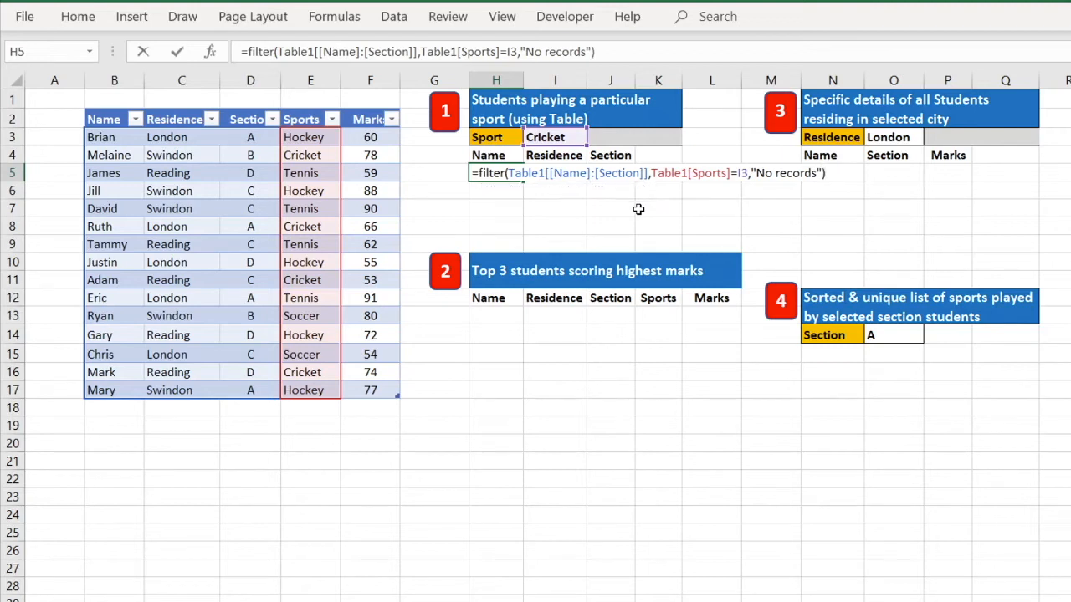
key("Return")
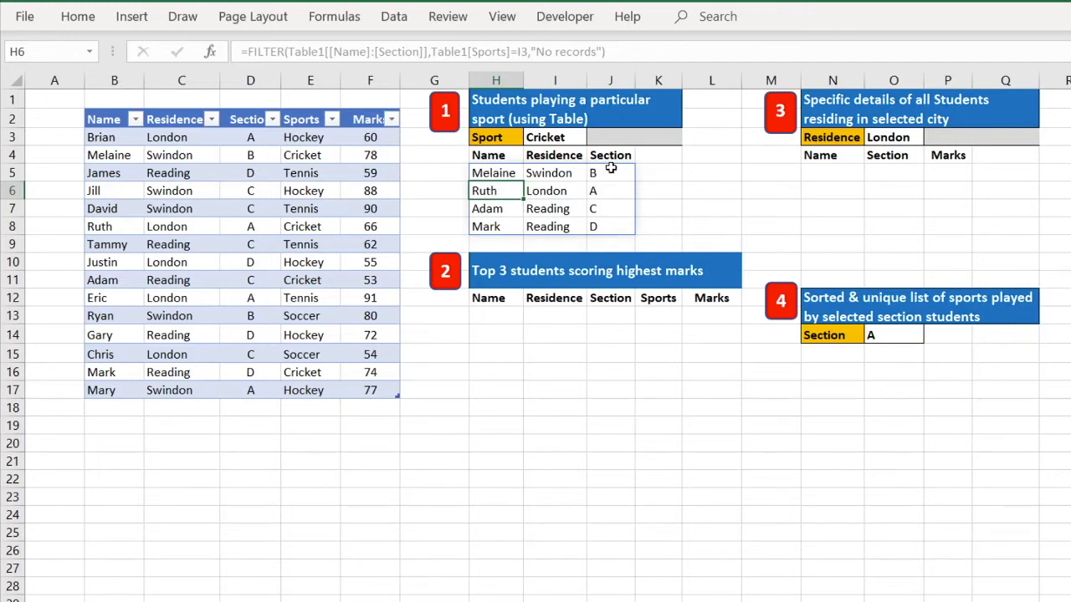
Step: Test the filtered student list by switching the sport in I3 to Hockey and finally to Soccer
left_click(575, 141)
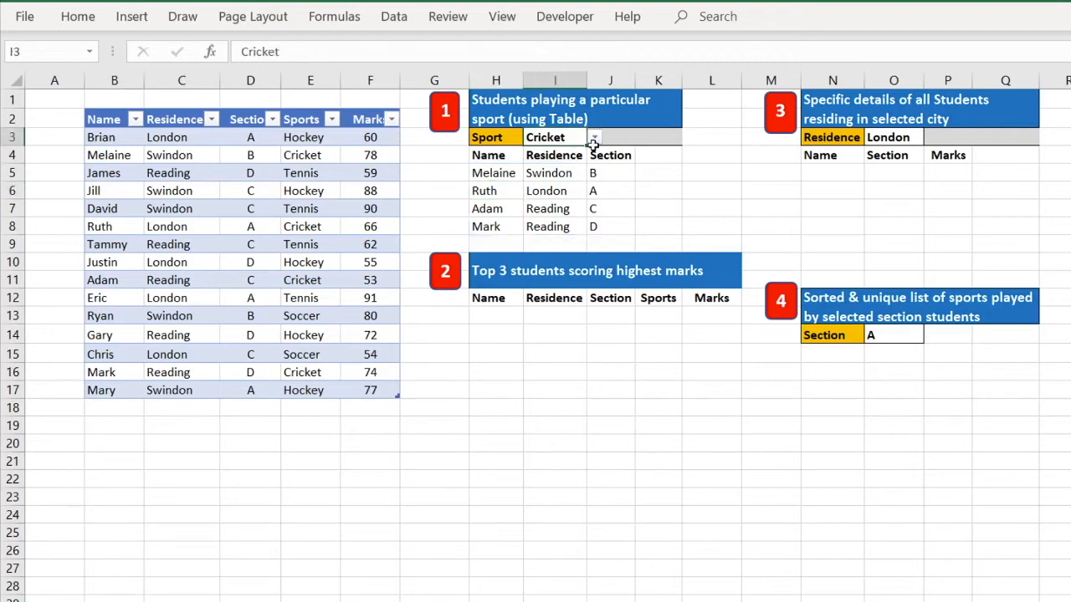
left_click(595, 138)
left_click(577, 154)
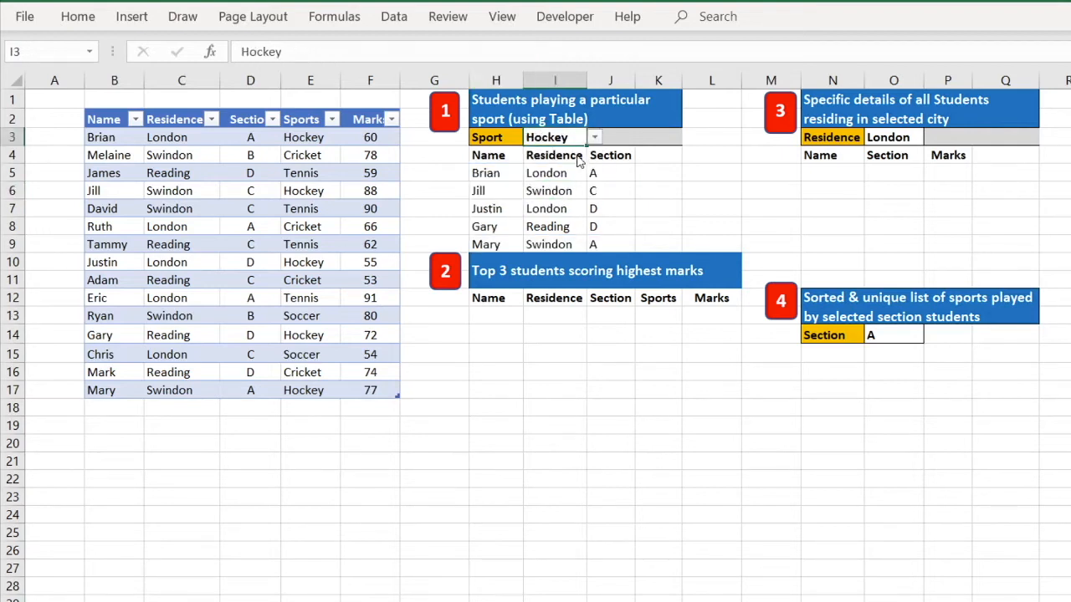
left_click(595, 137)
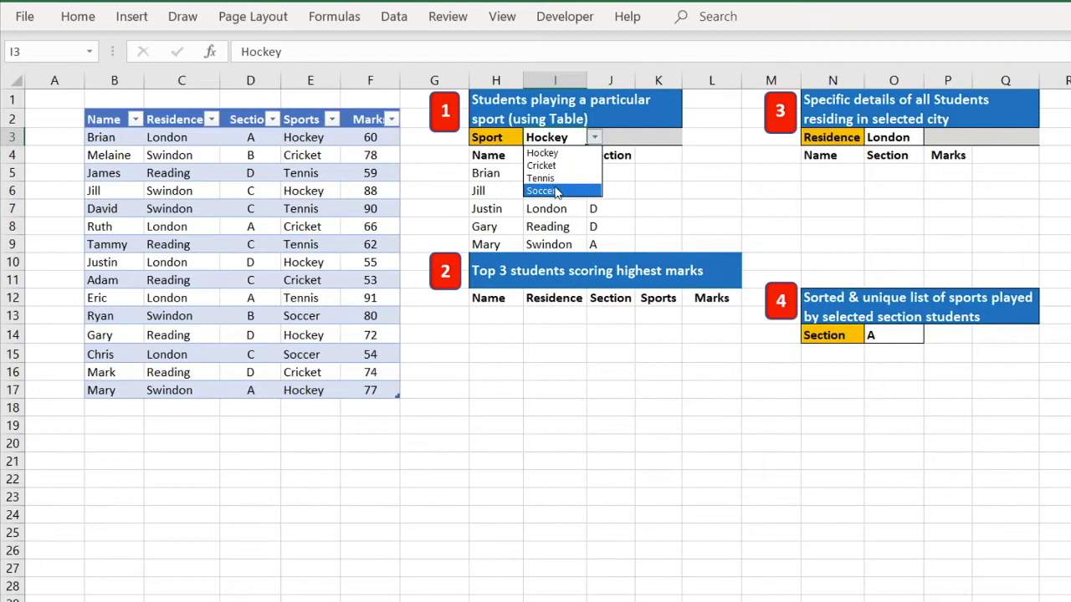
left_click(559, 187)
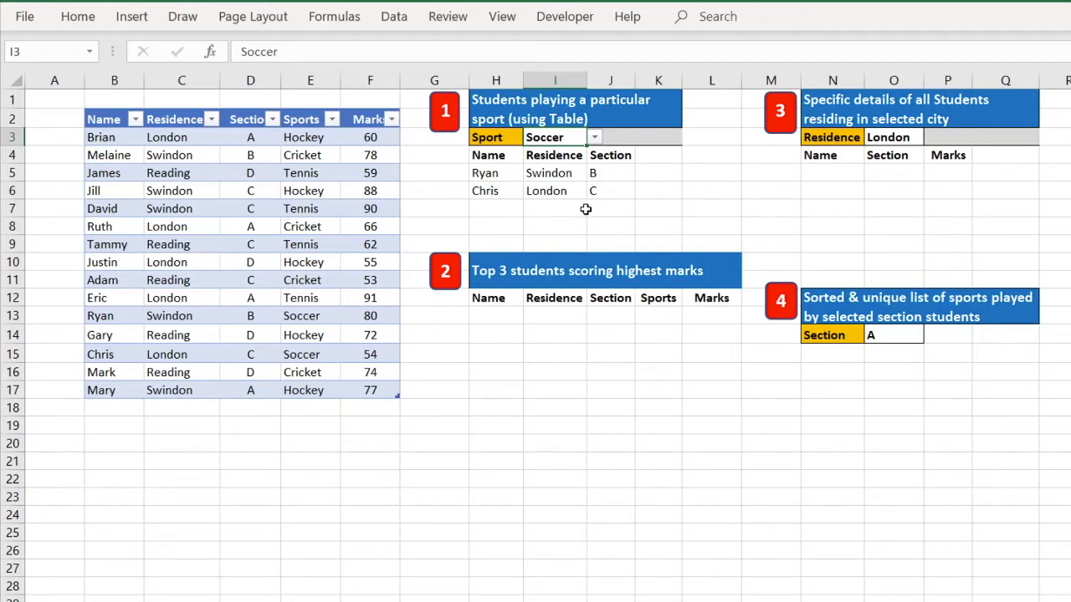
Step: Add a student in row 18 below the table with a first name, residence Reading, section A, sport Soccer and marks 80
left_click(103, 410)
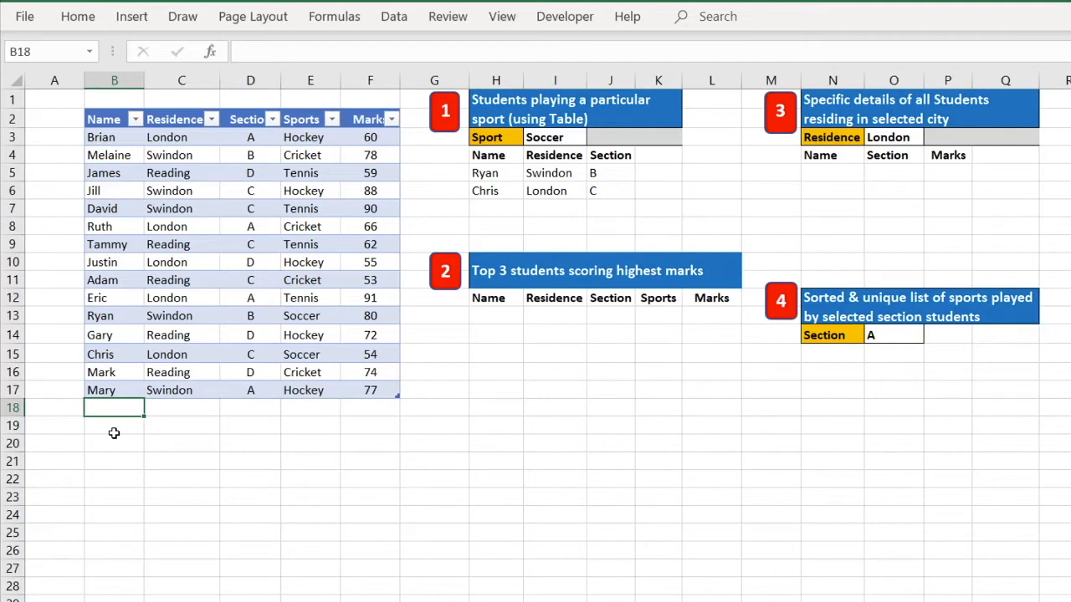
type("Robert")
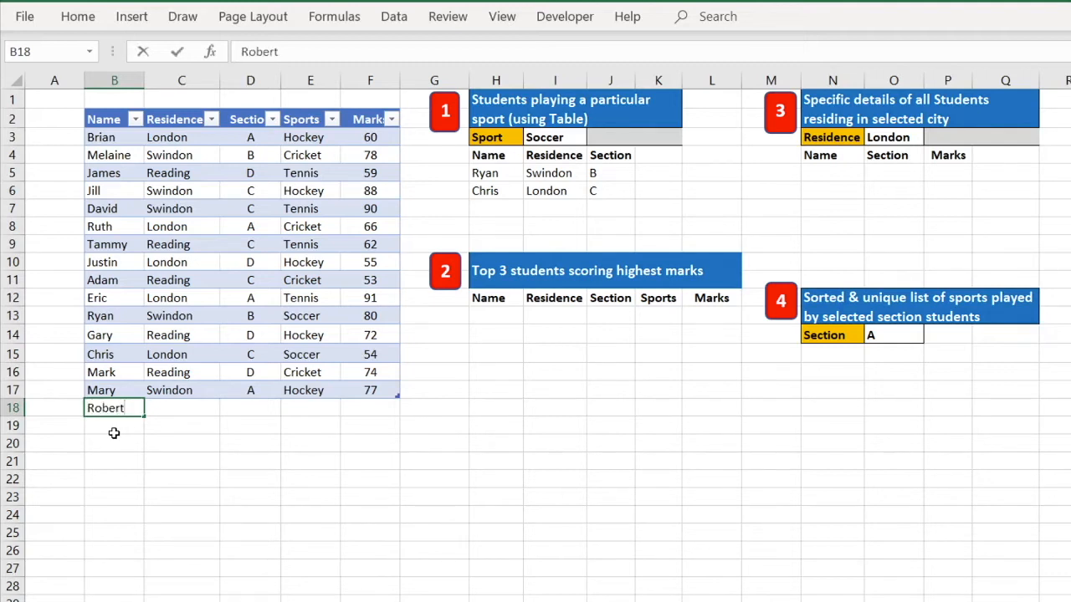
key("Tab")
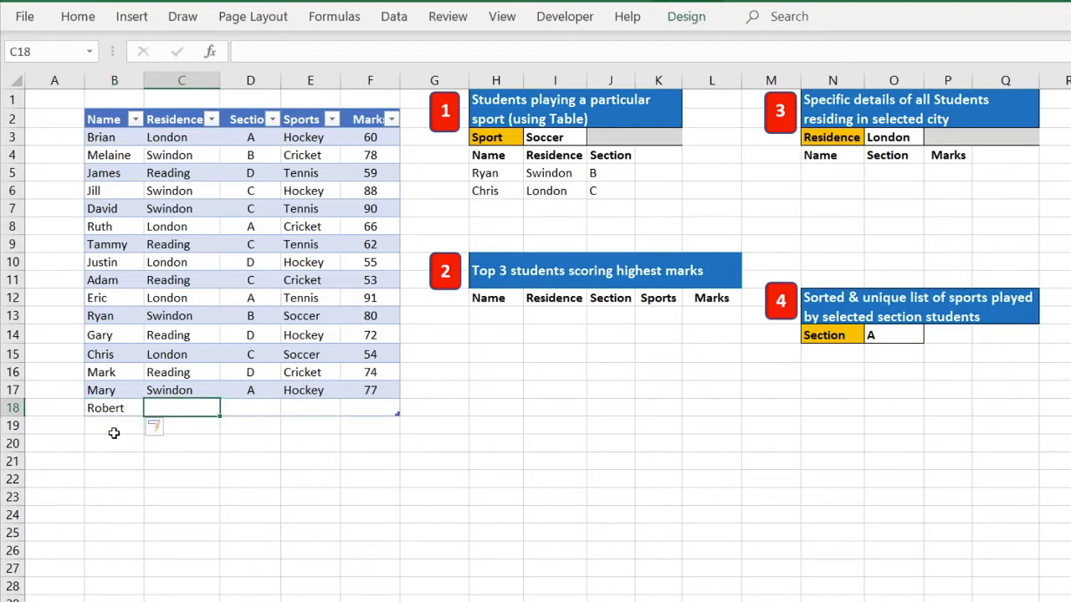
type("Reading")
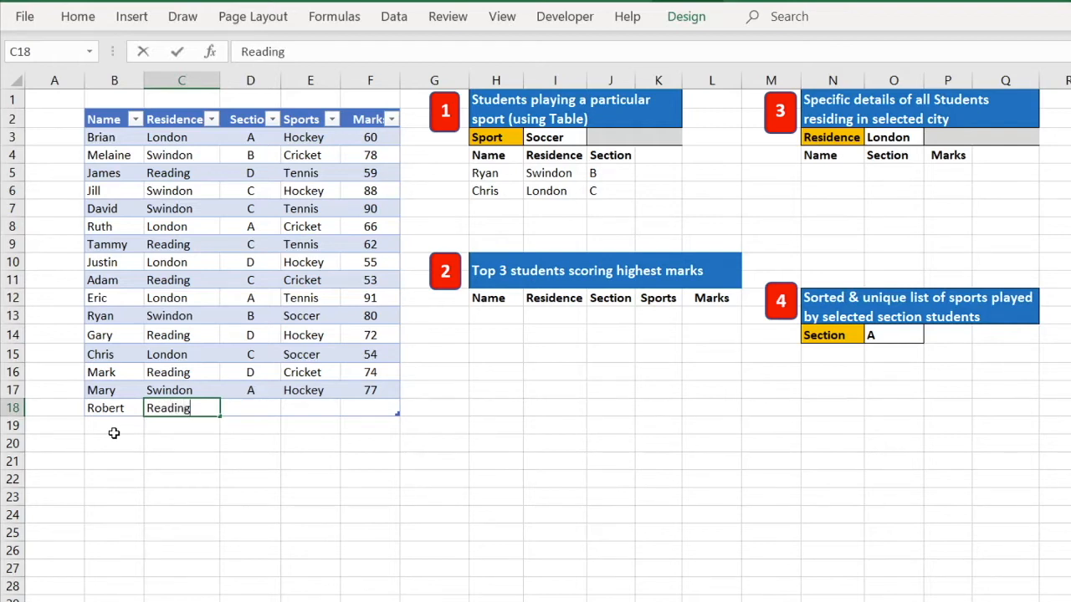
key("Tab")
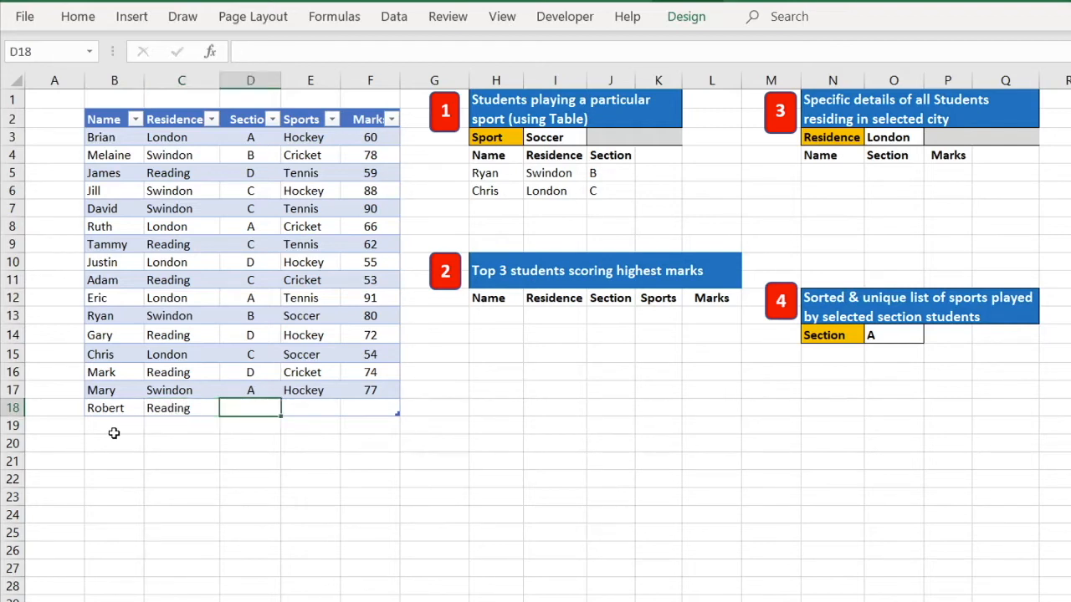
type("A")
key("Tab")
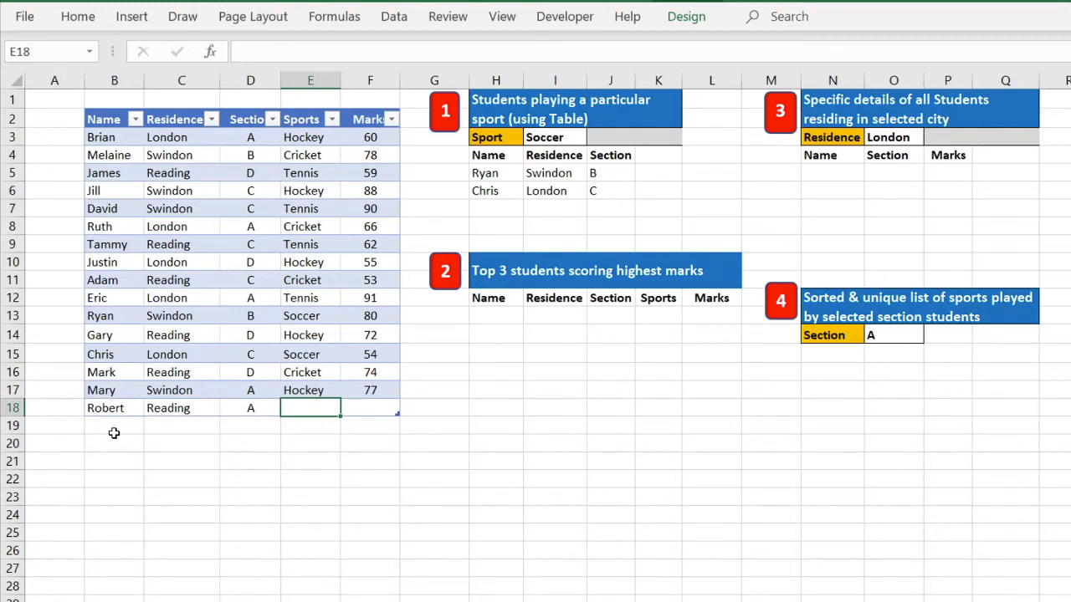
type("Soccer")
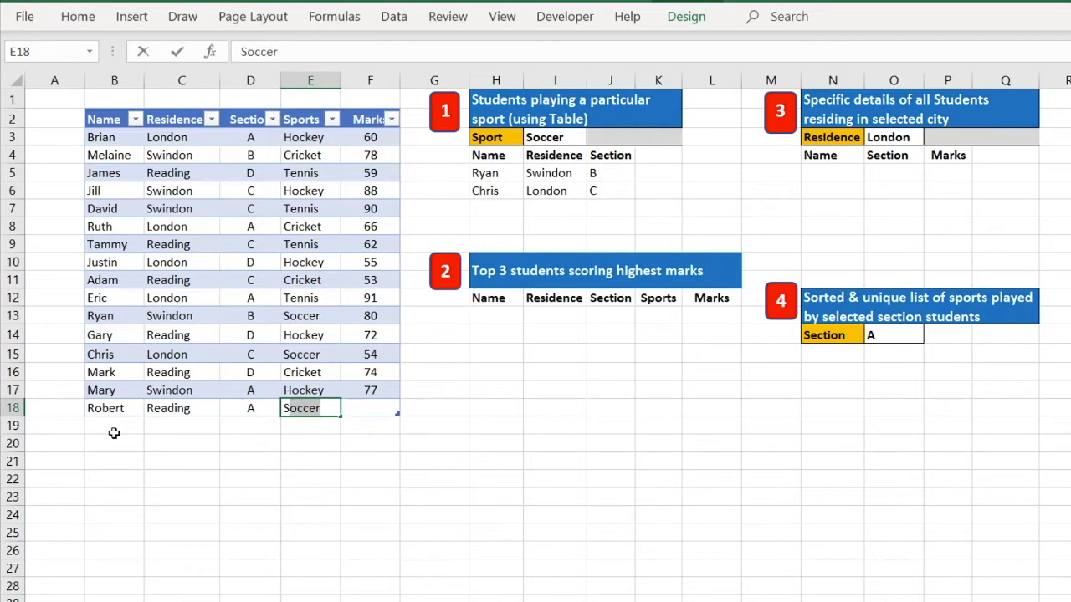
key("Return")
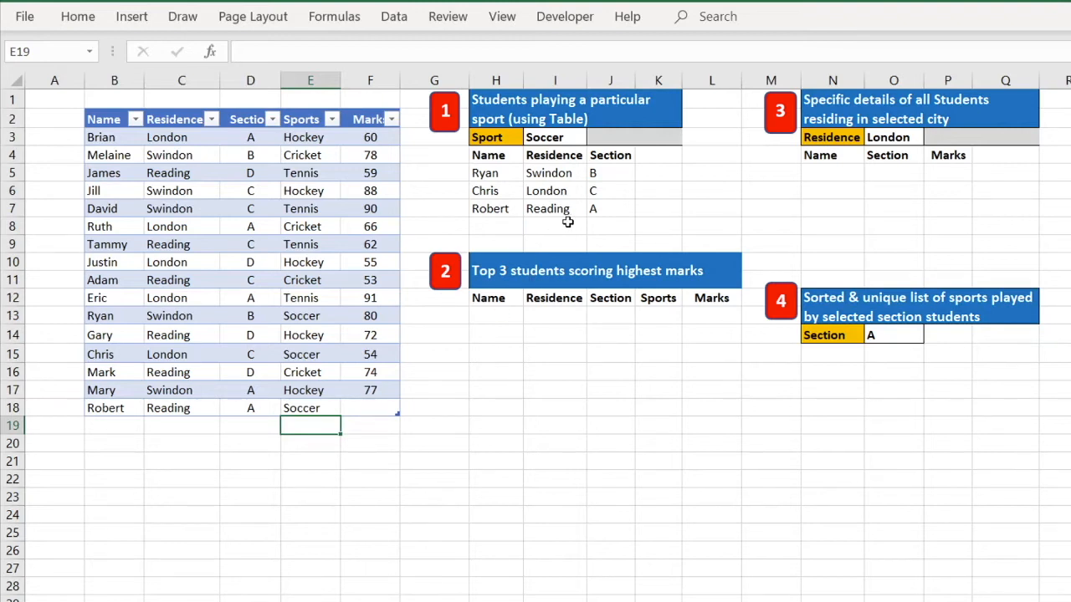
left_click(368, 404)
type("80")
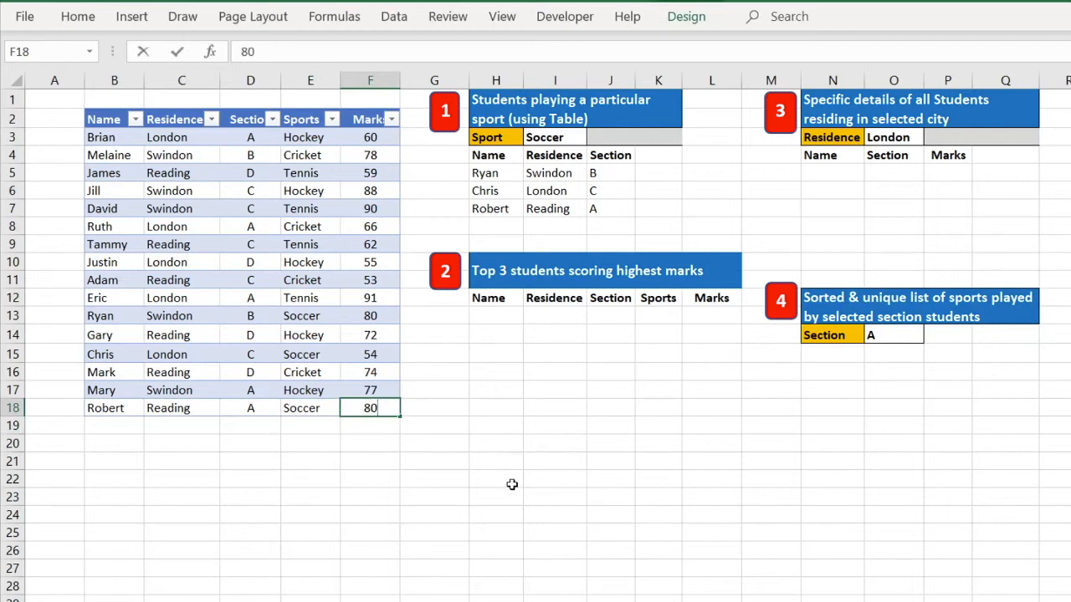
key("Return")
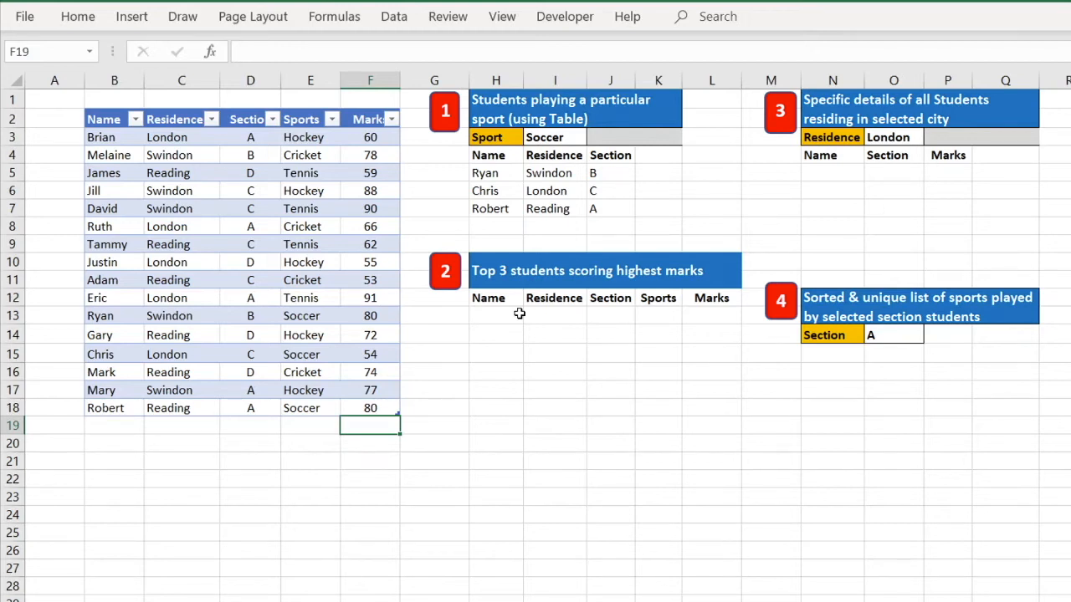
left_click(490, 392)
type("=l")
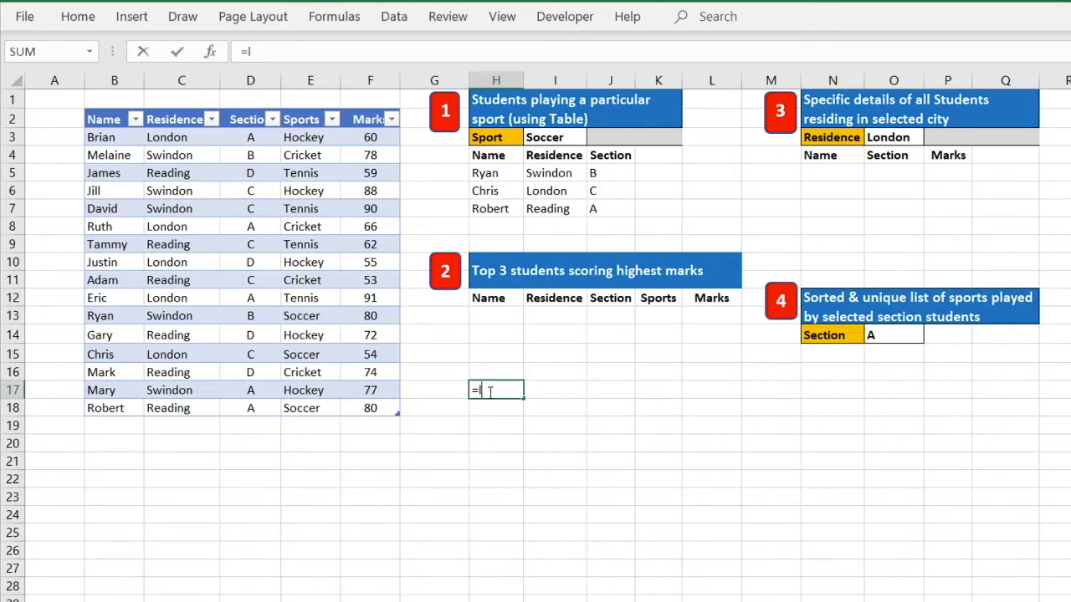
type("arge")
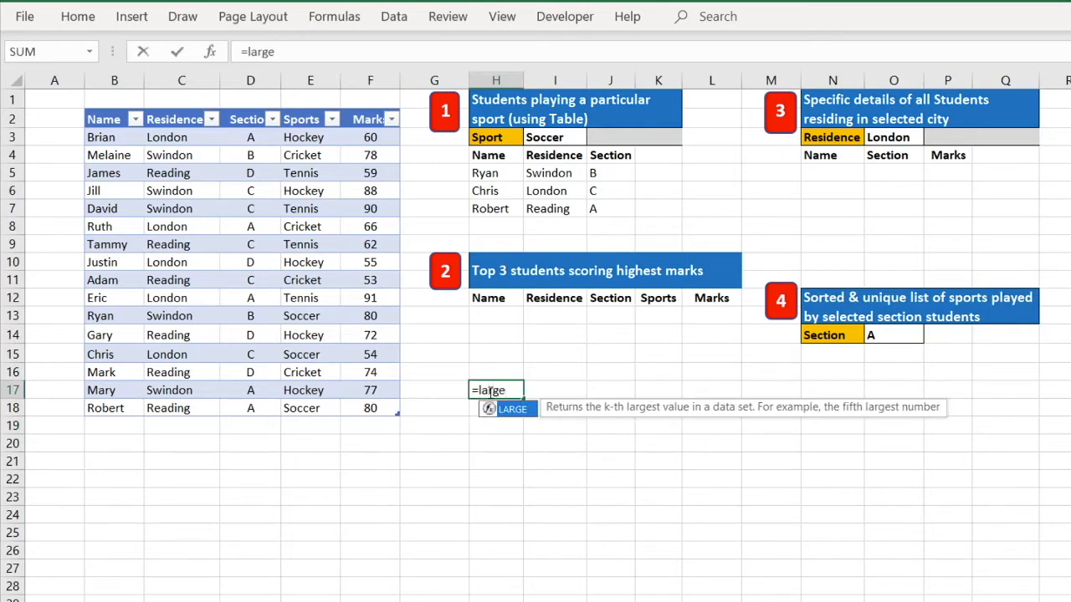
type("(")
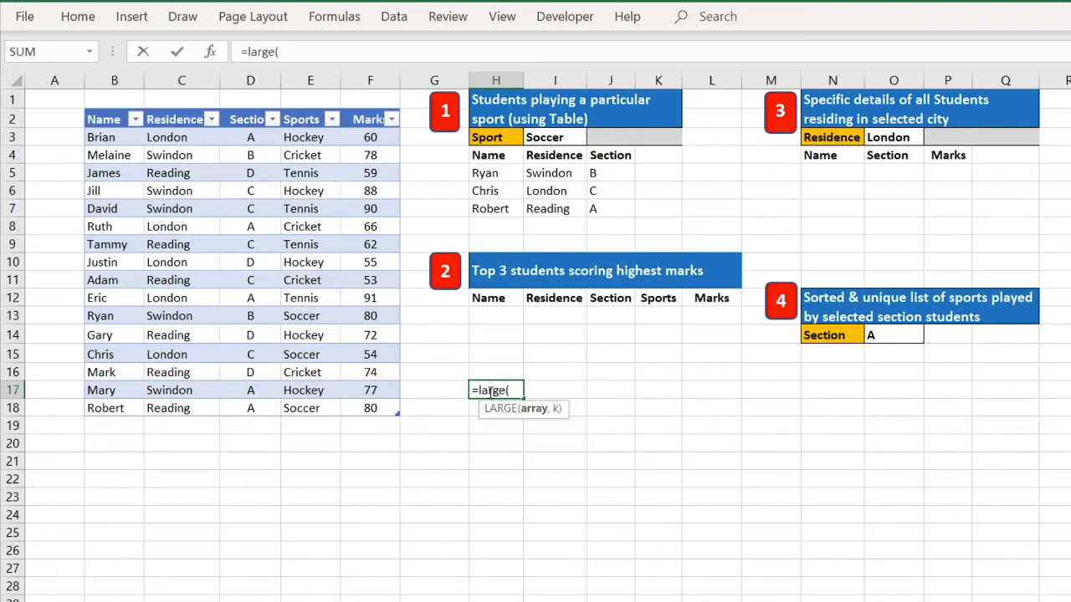
key("BackSpace")
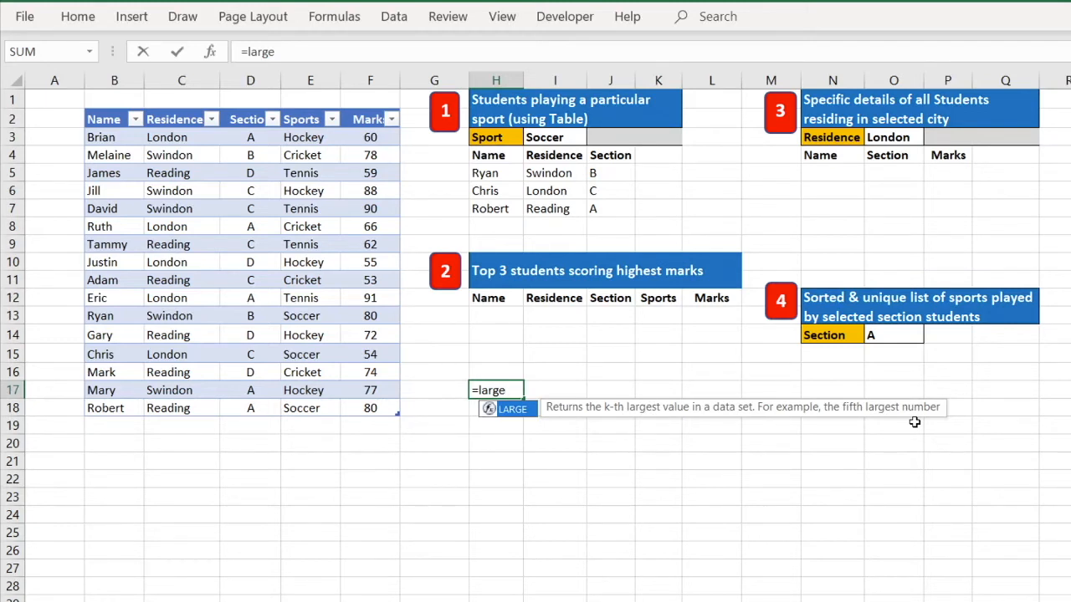
key("BackSpace")
key("BackSpace")
key("BackSpace")
key("BackSpace")
key("BackSpace")
key("BackSpace")
Step: In H13, enter a FILTER formula returning all Table1 columns where Marks is at least LARGE of Marks with k 3, with "No records" if empty
left_click(499, 320)
type("=filter")
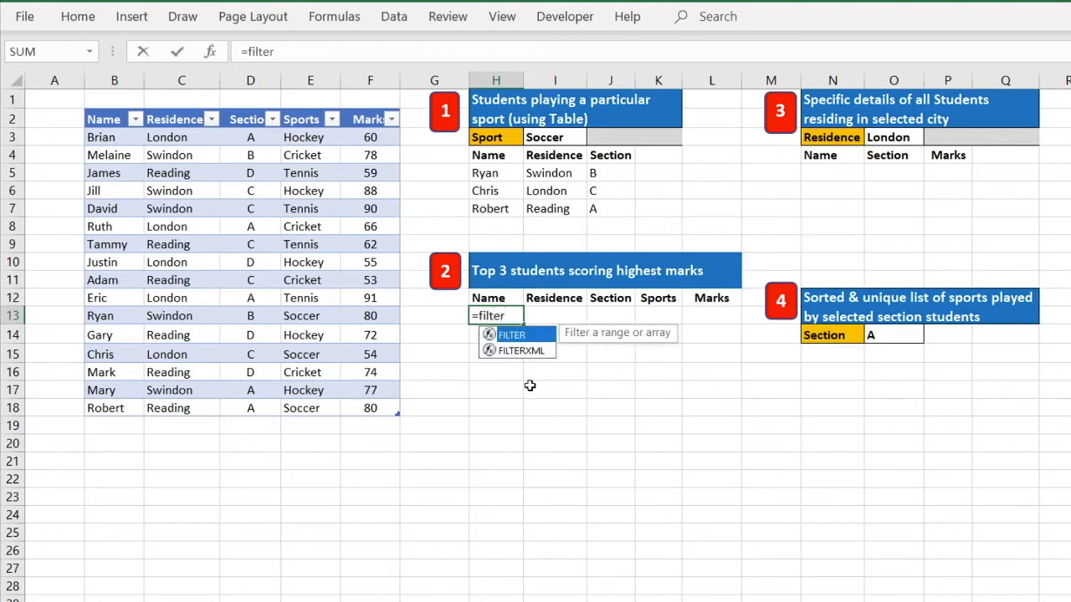
type("(")
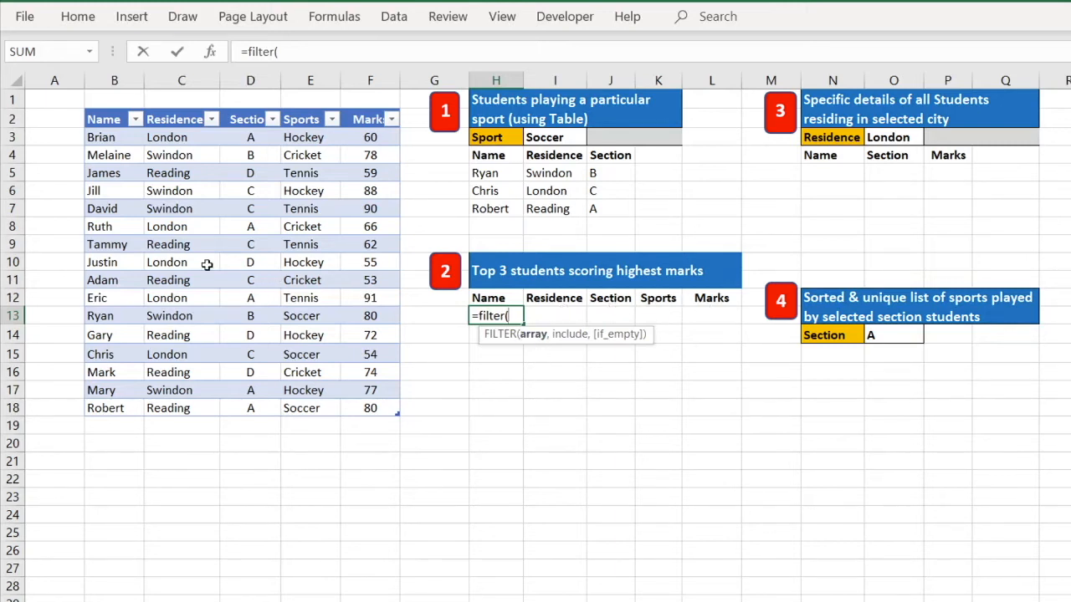
left_click_drag(95, 136, 360, 398)
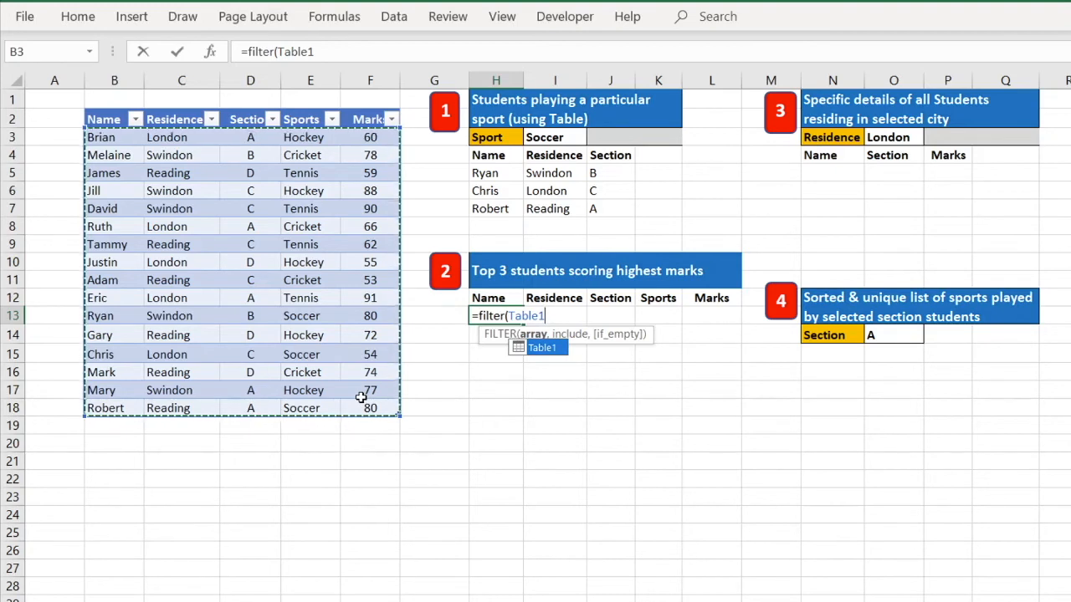
type(",")
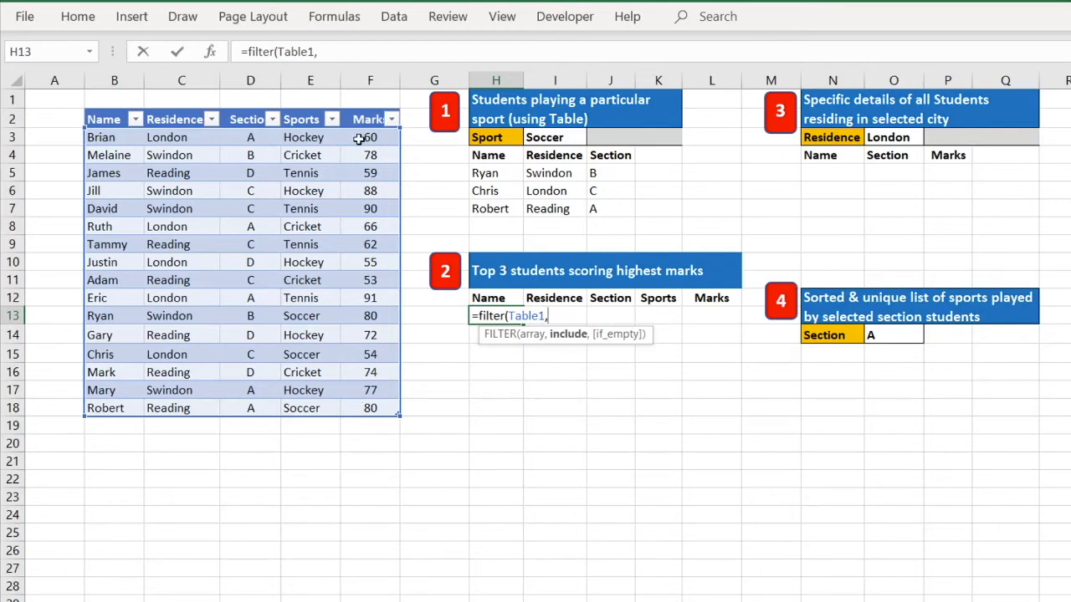
left_click_drag(366, 141, 366, 412)
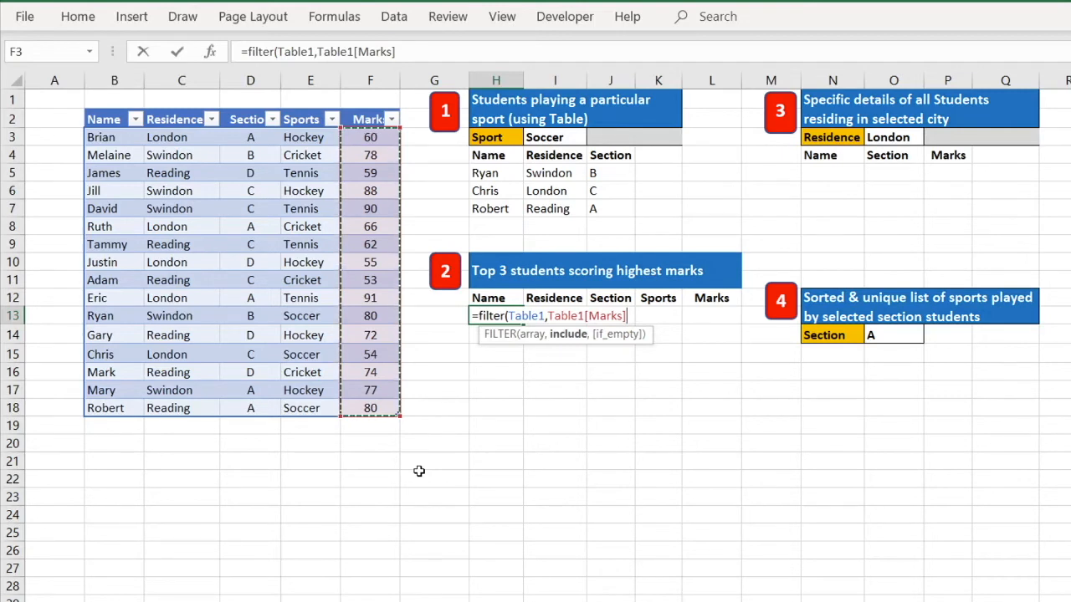
type(">")
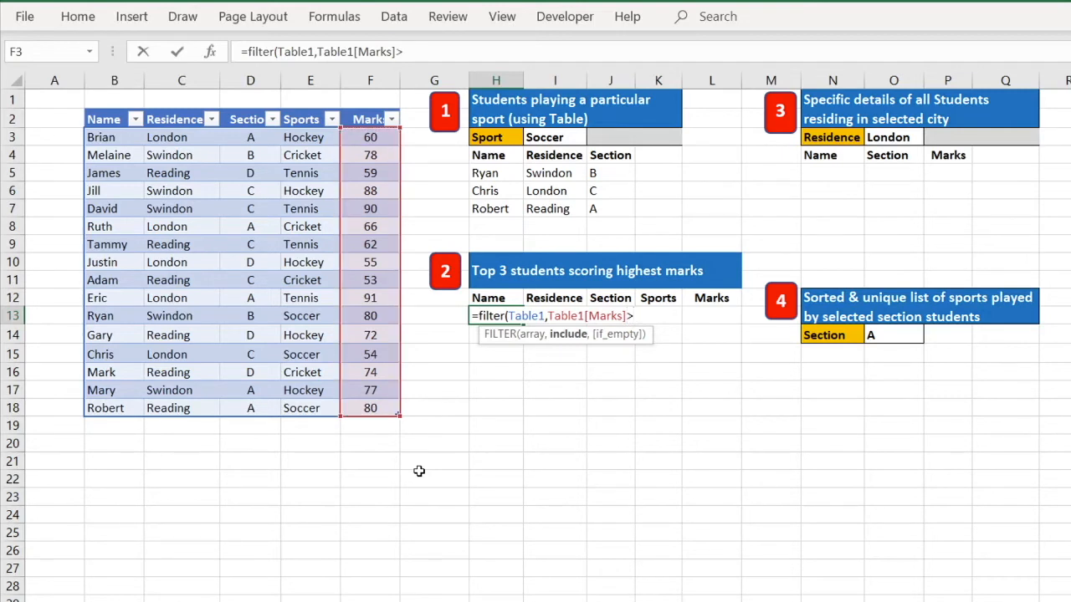
type("=")
type("lareg")
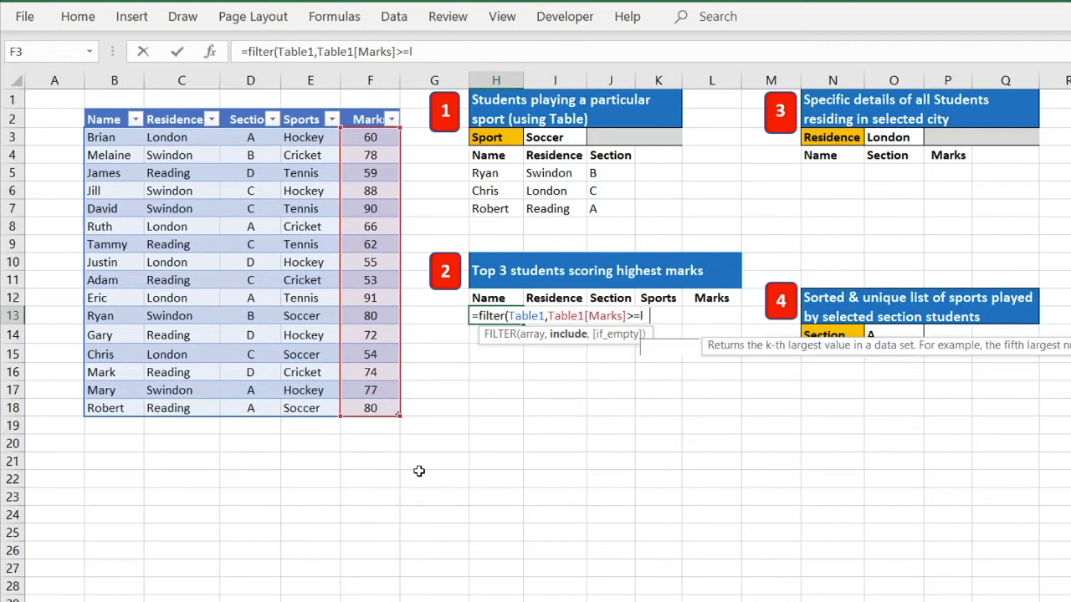
key("BackSpace")
key("BackSpace")
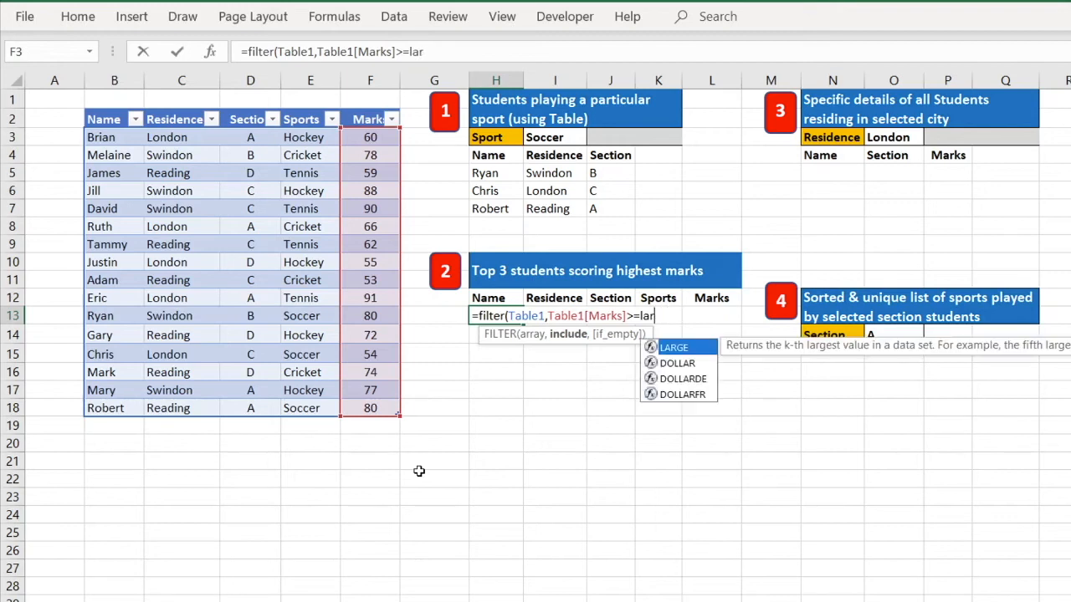
type("ge")
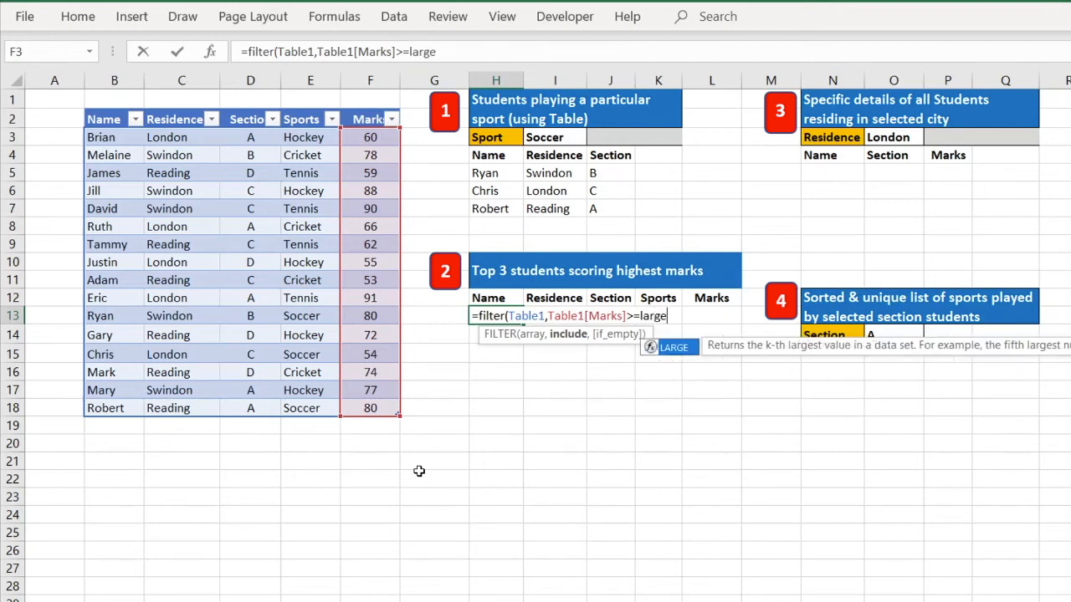
type("(")
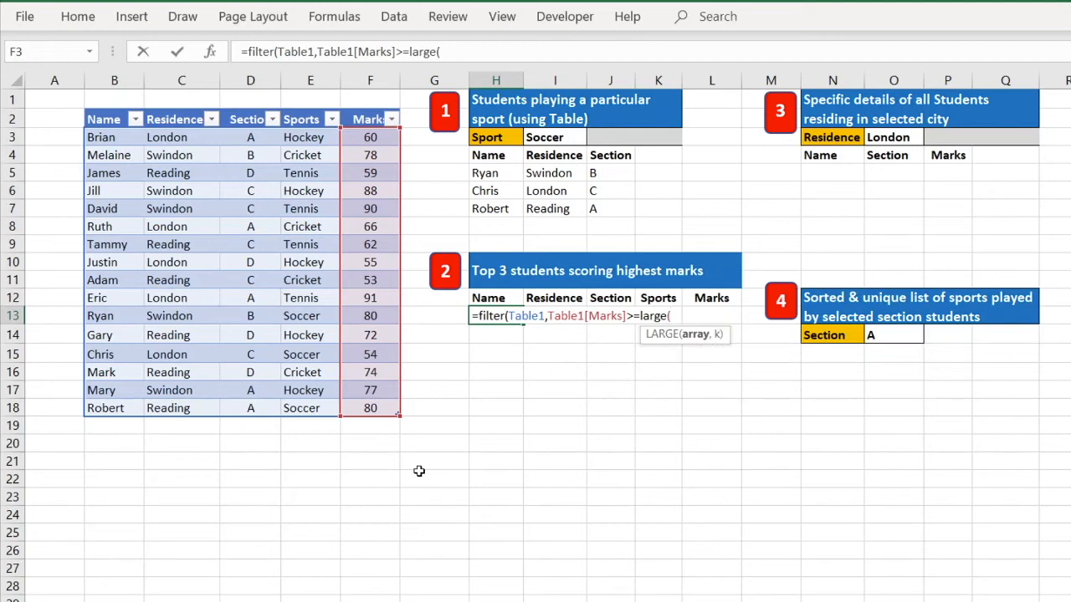
left_click_drag(363, 136, 352, 407)
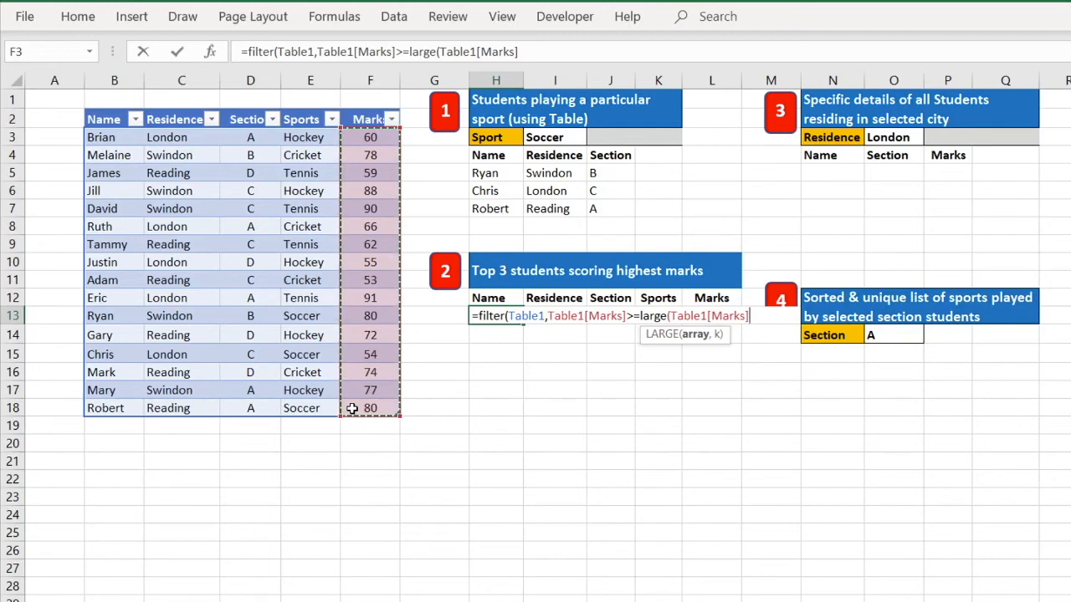
type(",")
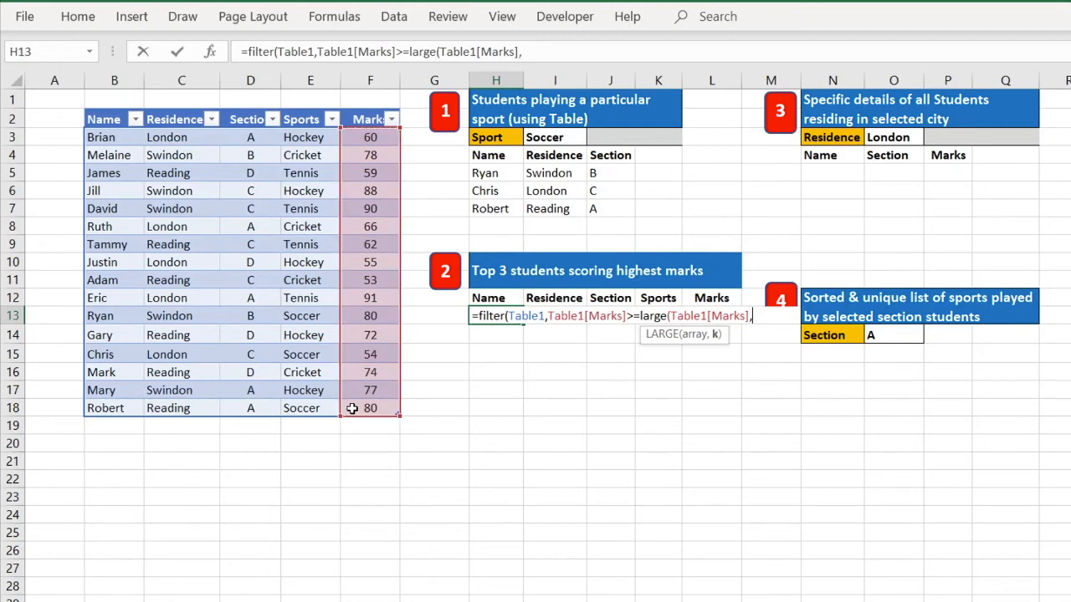
type("3)")
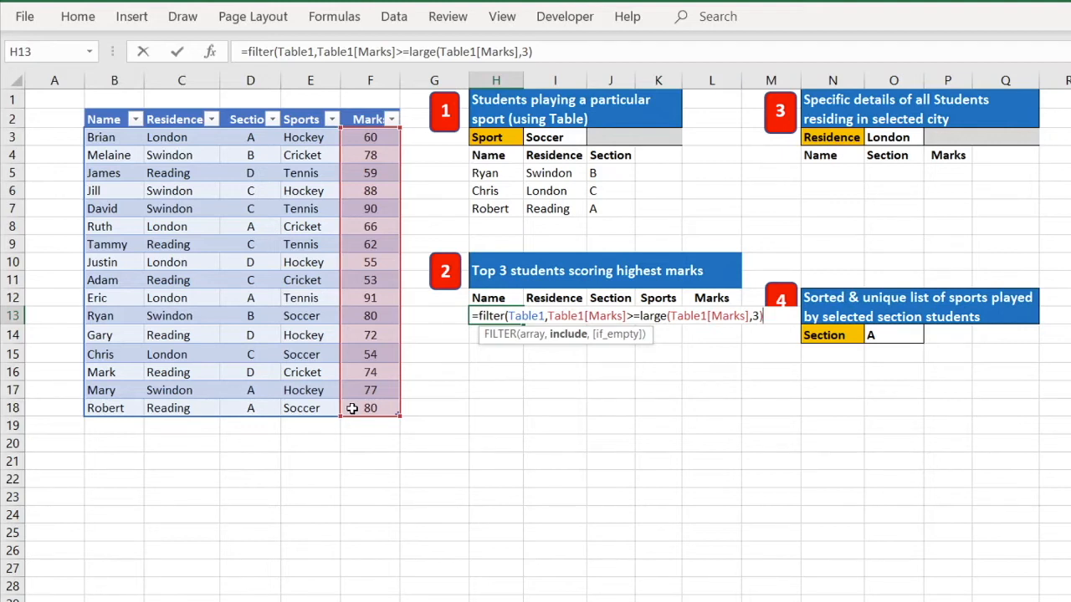
type(",")
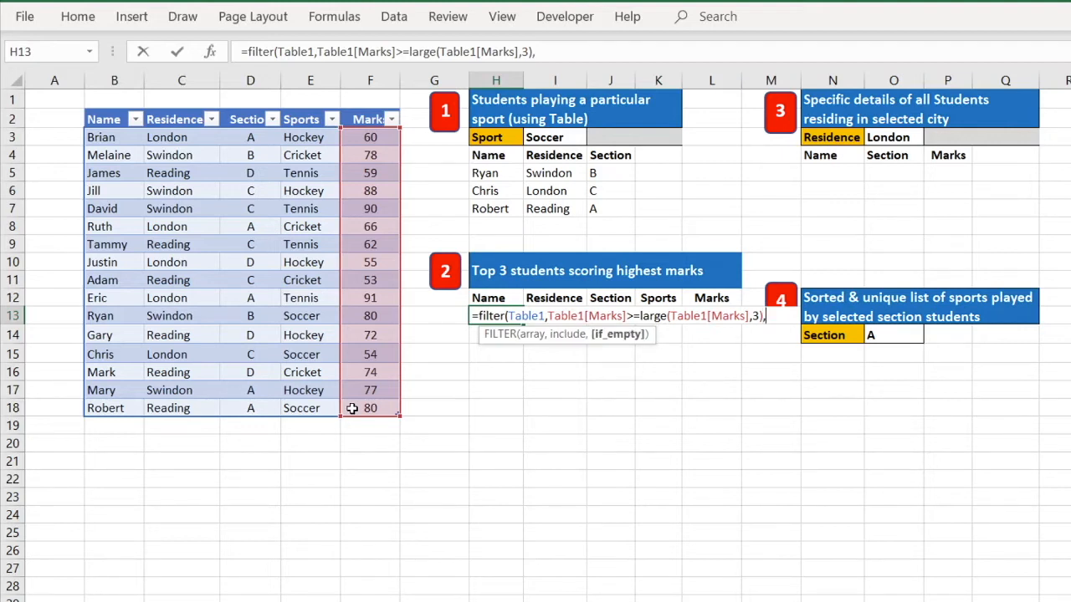
type("\"No re")
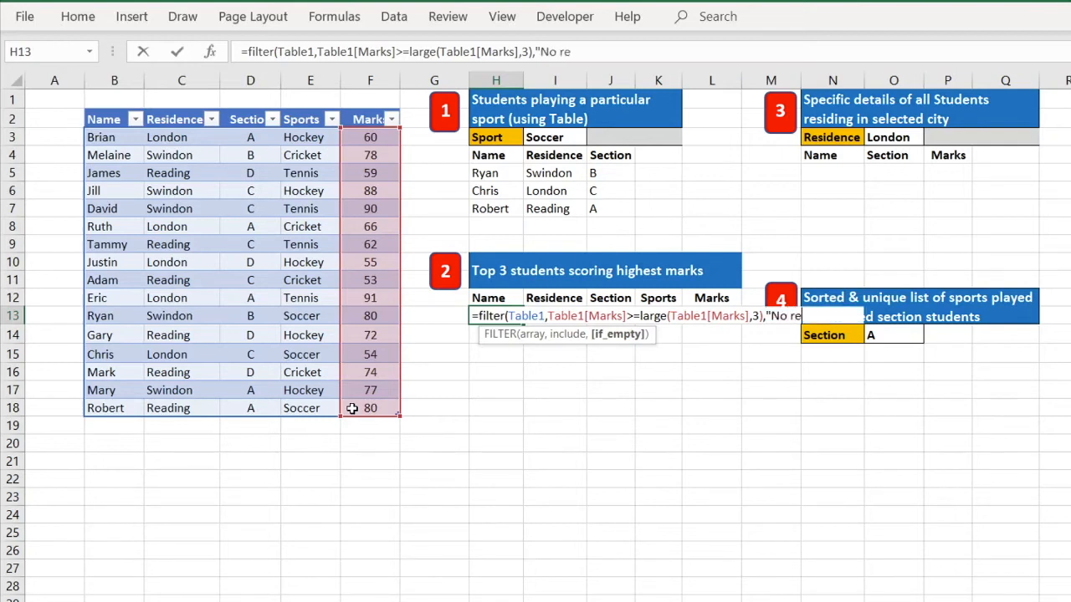
type("cords\")")
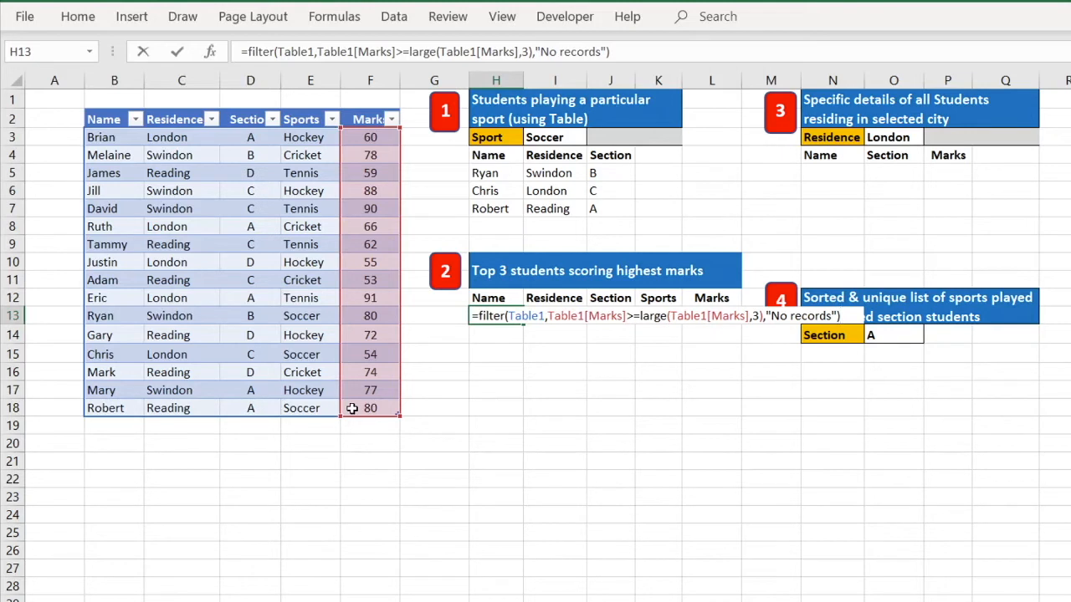
key("Return")
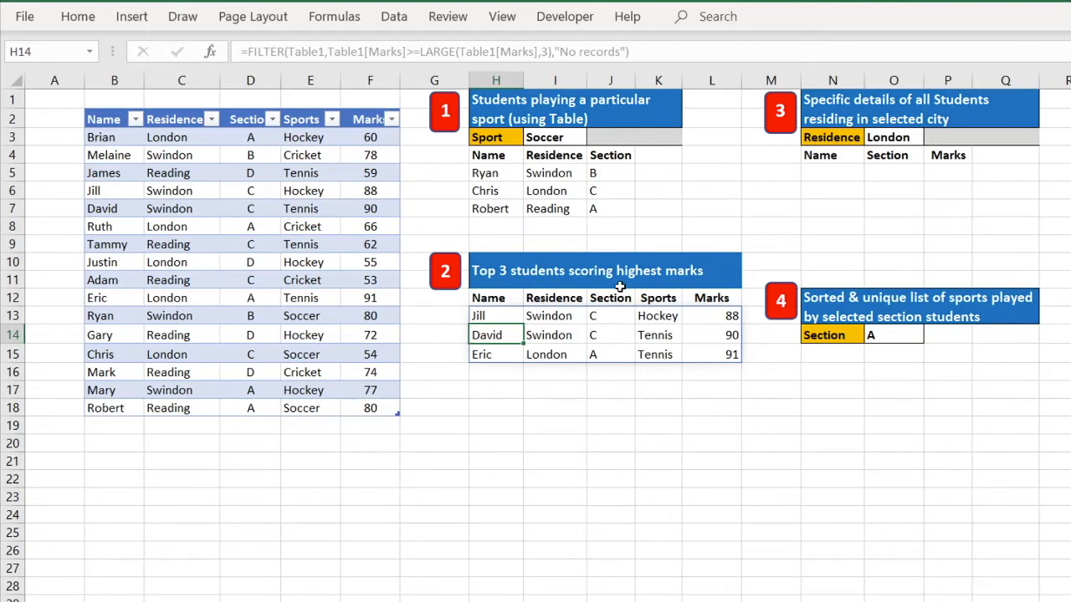
left_click(559, 413)
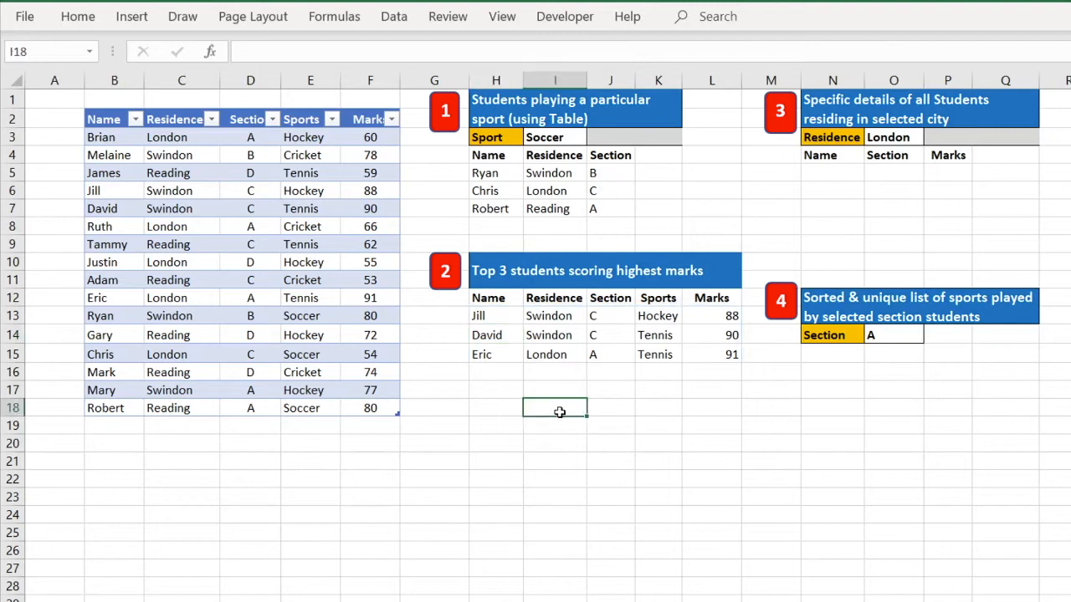
type("=small(")
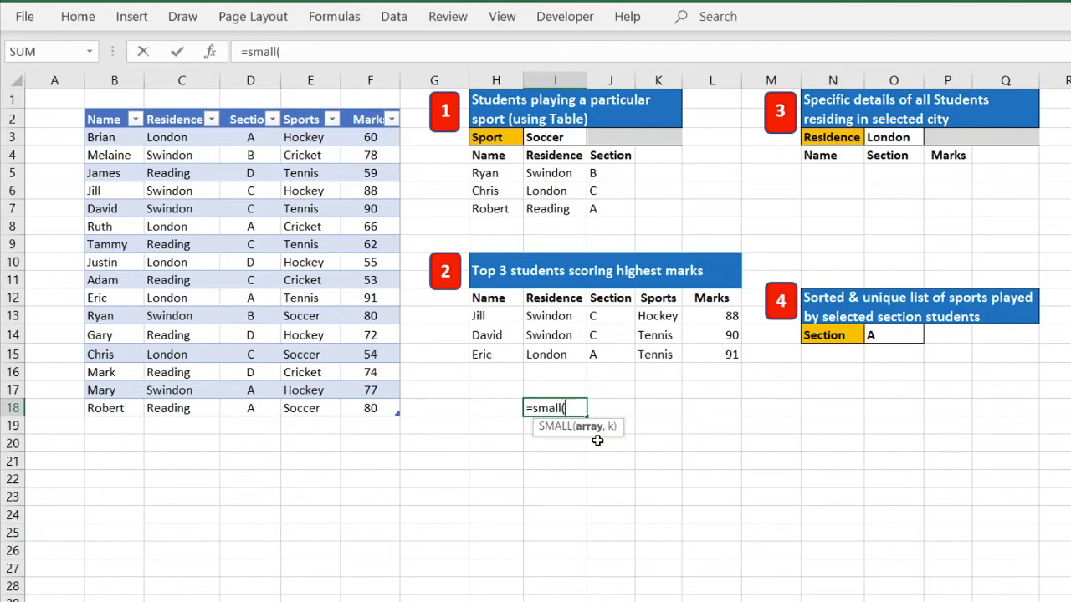
key("BackSpace")
key("BackSpace")
key("BackSpace")
key("BackSpace")
key("BackSpace")
key("BackSpace")
key("BackSpace")
key("Escape")
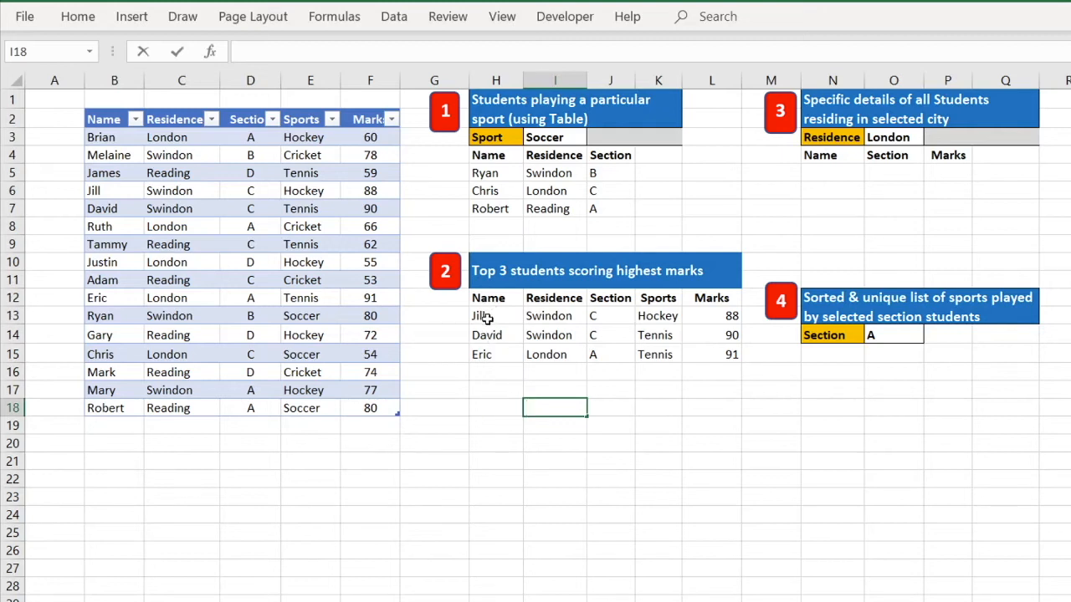
Step: In H17, enter a FILTER formula returning all Table1 columns where Marks is at most SMALL of Marks with k 3, with "No records" if empty
left_click(505, 391)
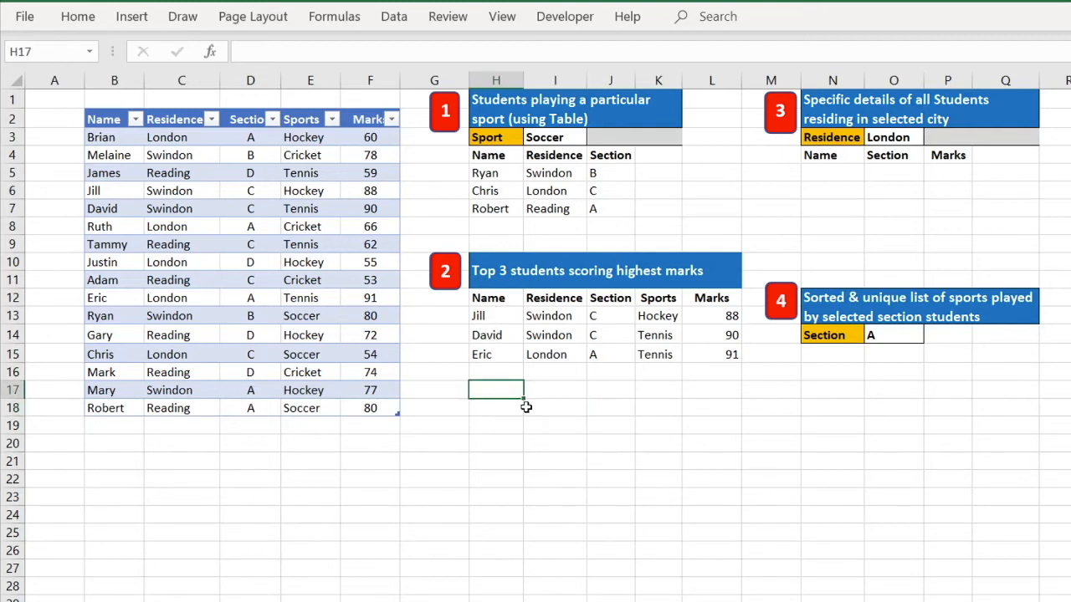
type("=filter")
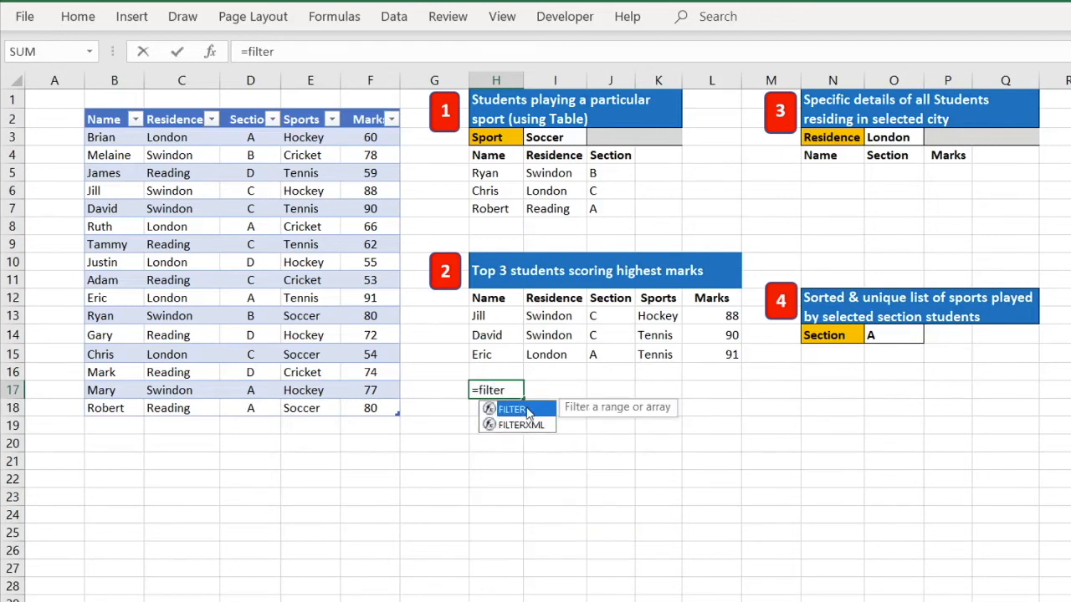
type("(")
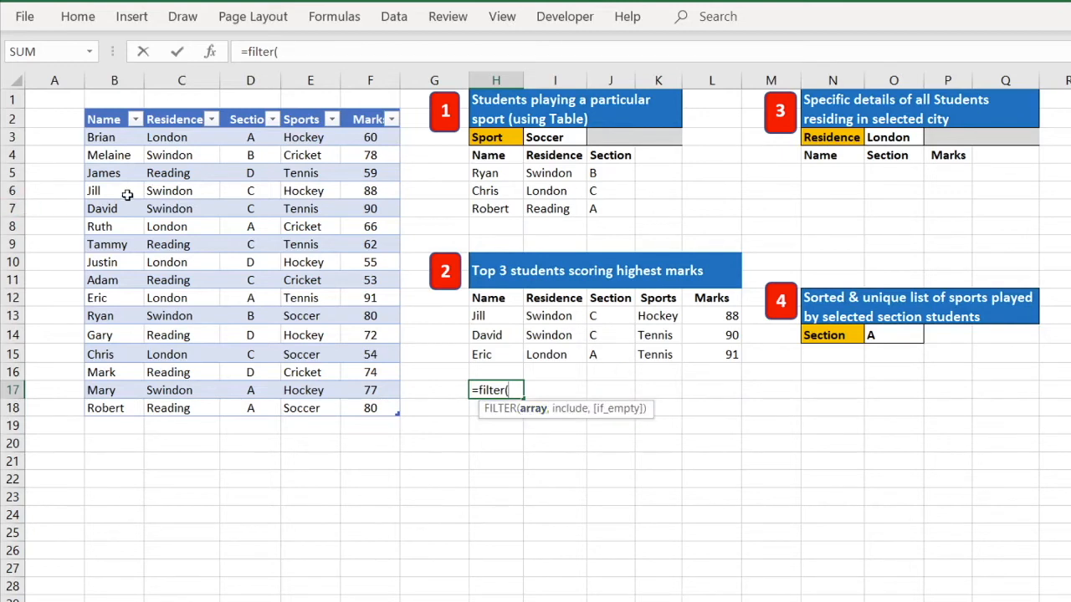
left_click_drag(118, 139, 374, 410)
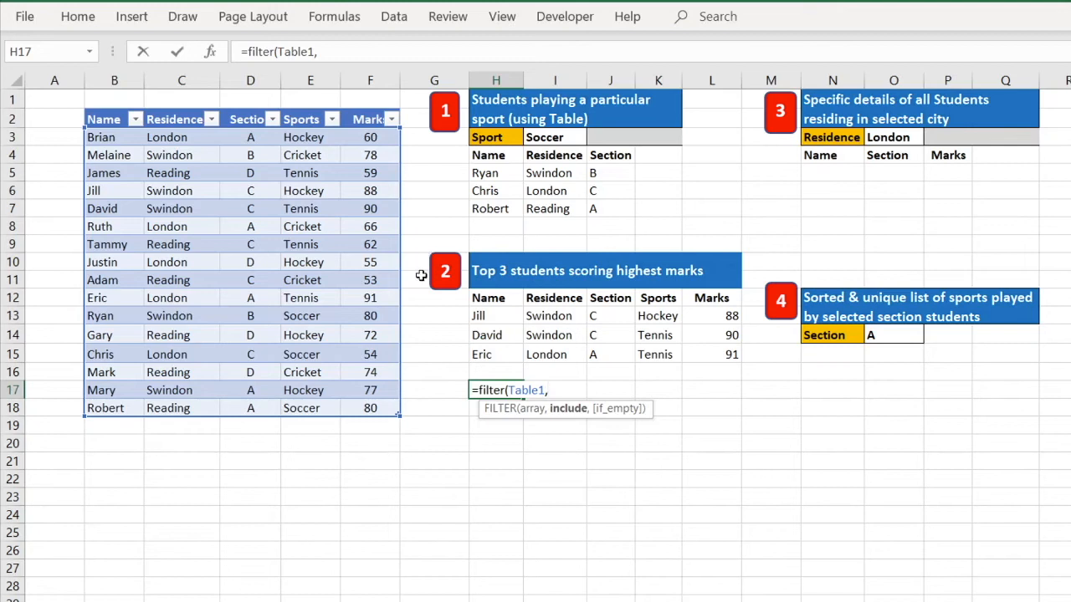
left_click_drag(368, 137, 370, 406)
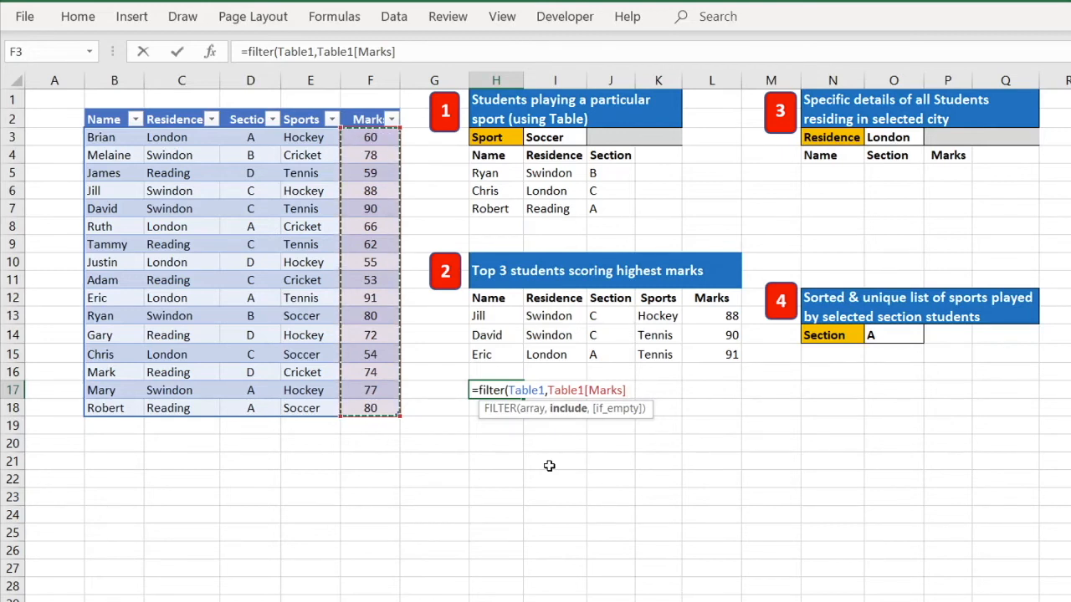
type("<")
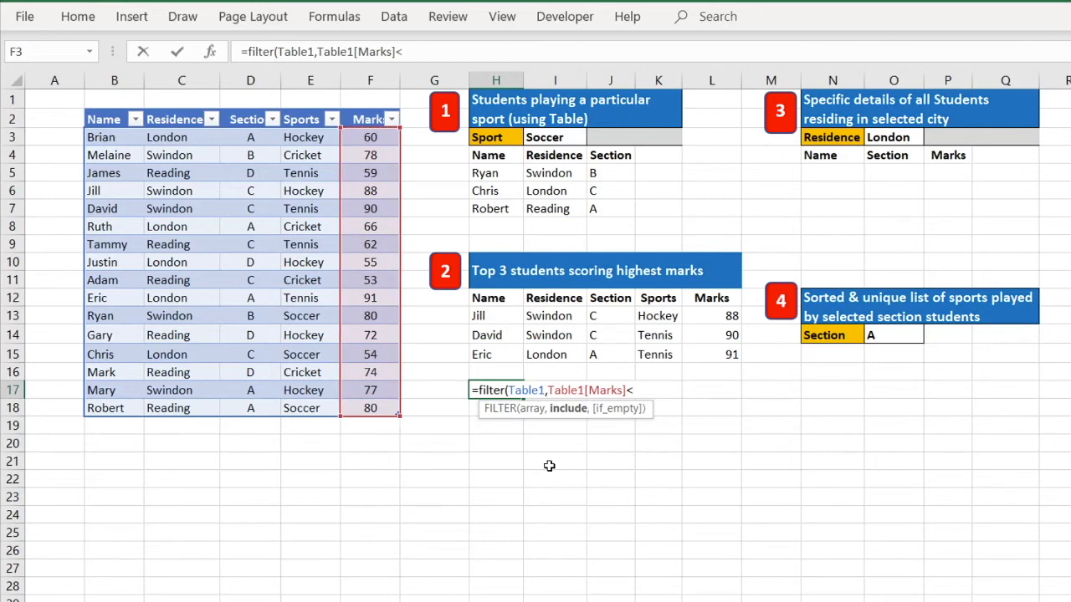
type("=small")
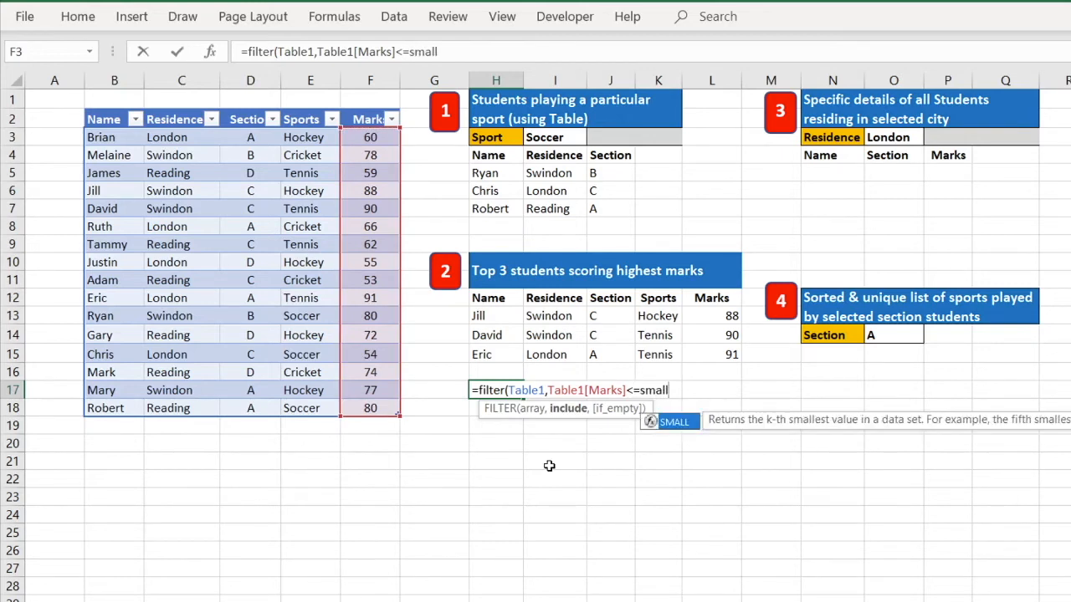
type("(")
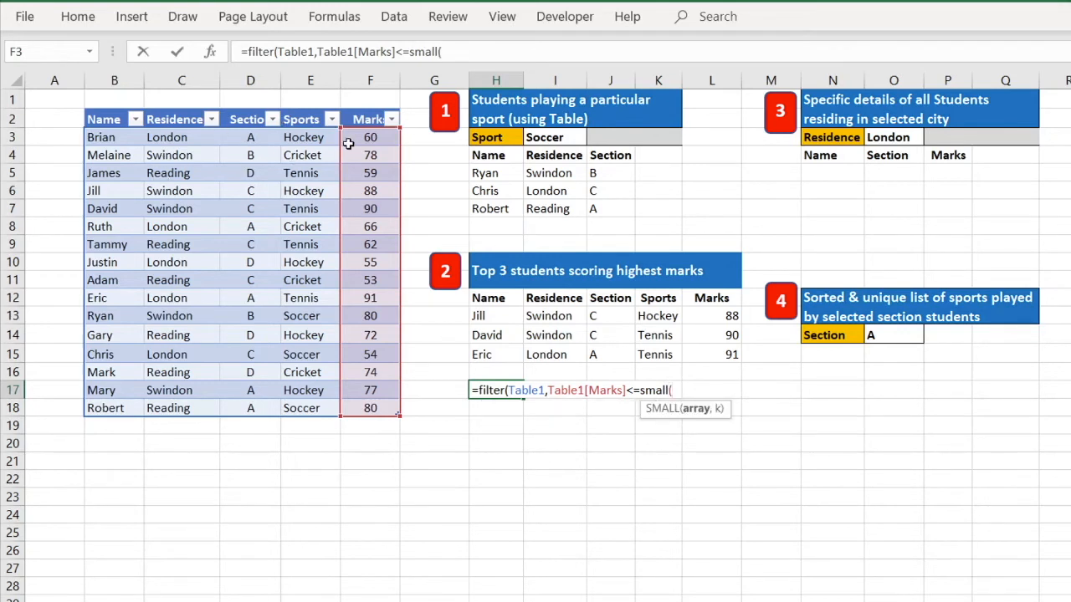
left_click_drag(359, 137, 371, 409)
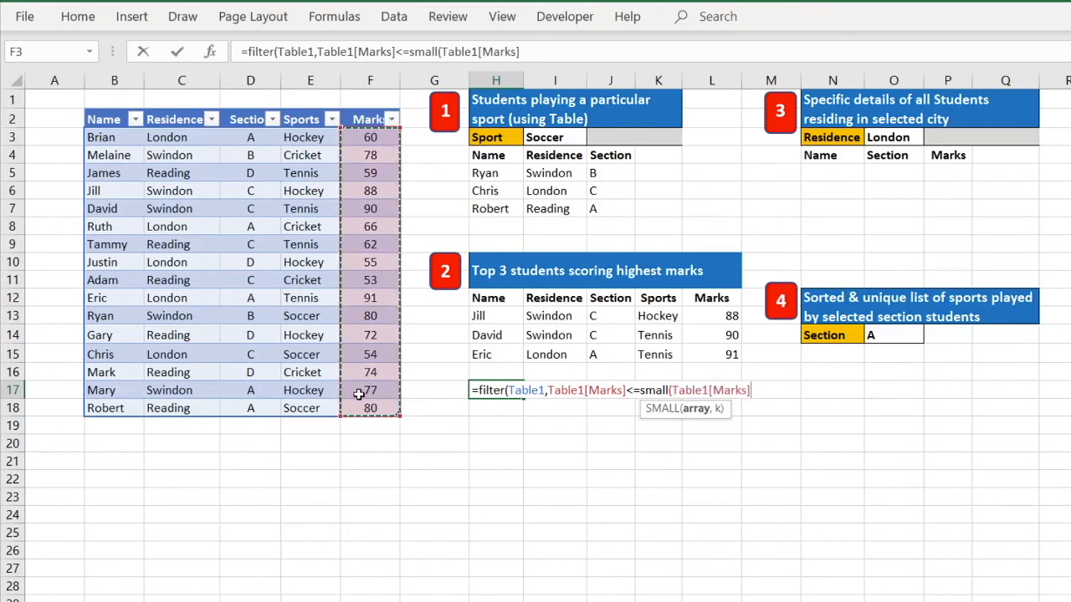
type(",3")
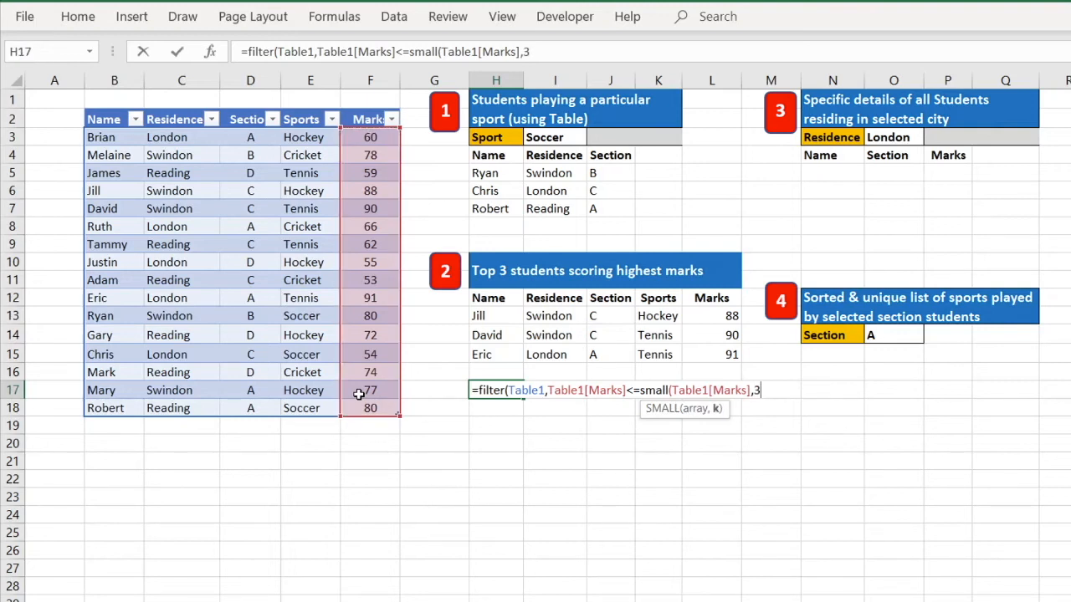
type(")")
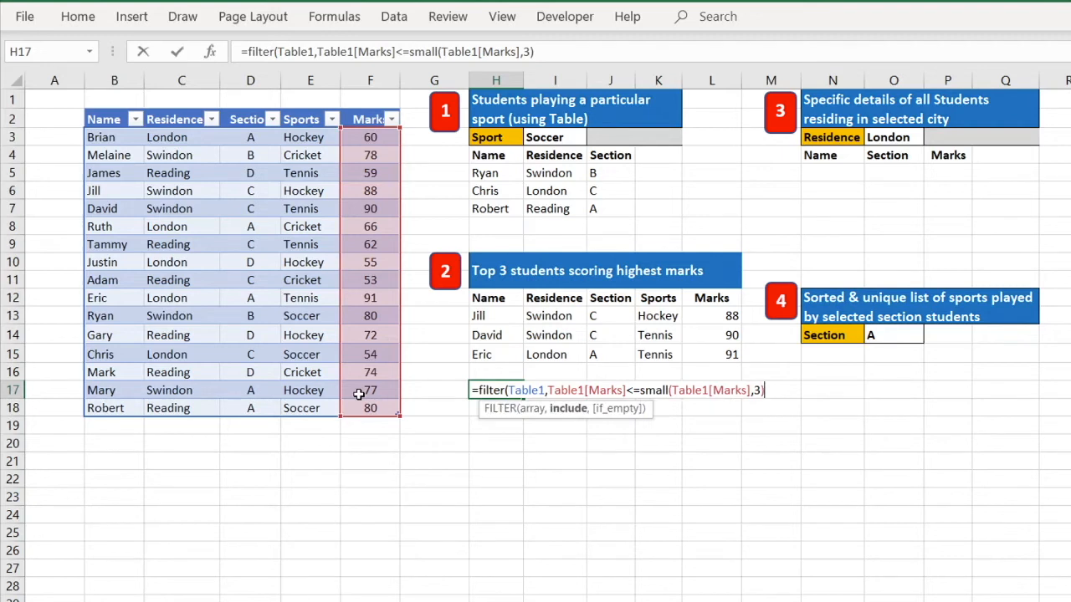
type(",")
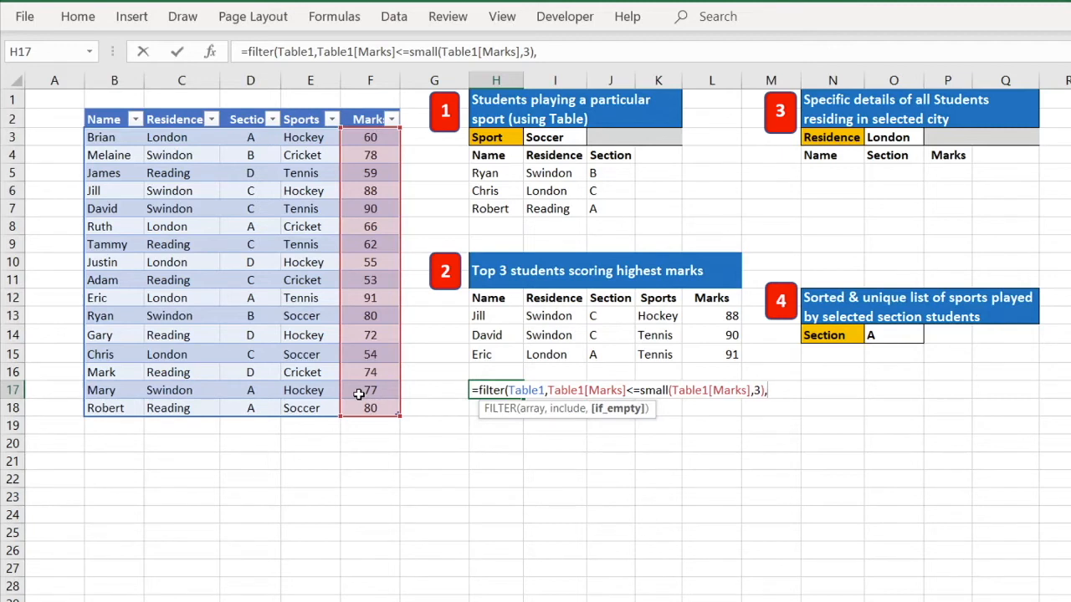
type("\"No records\"")
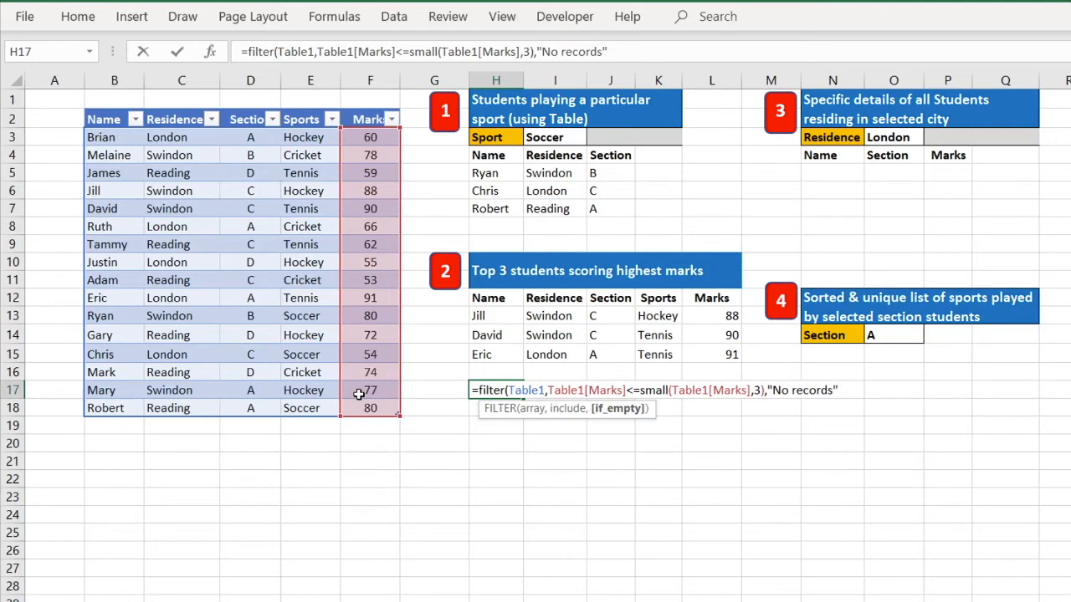
type(")")
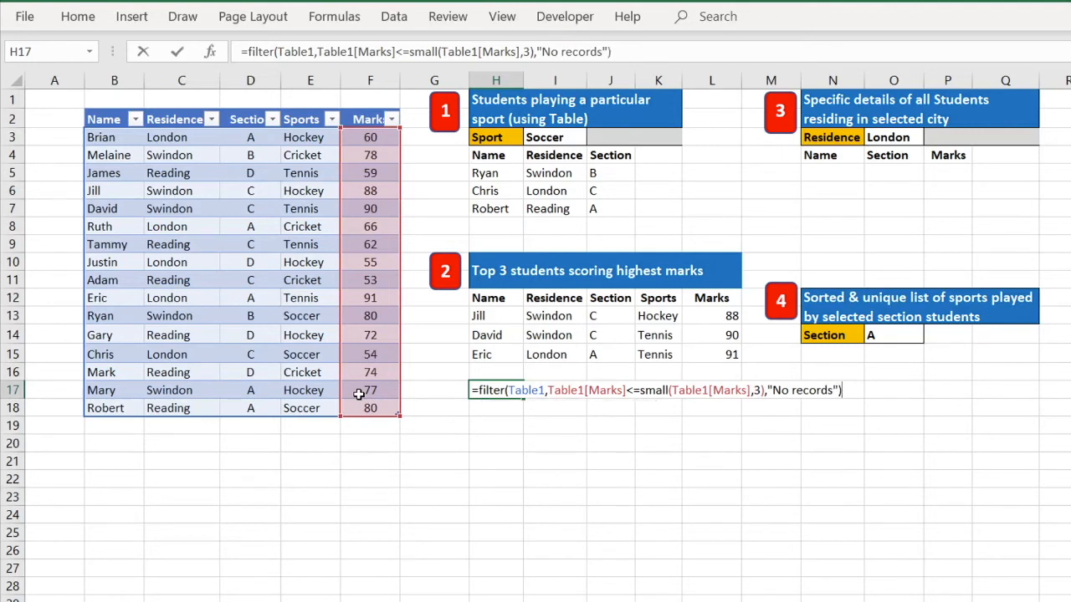
key("Return")
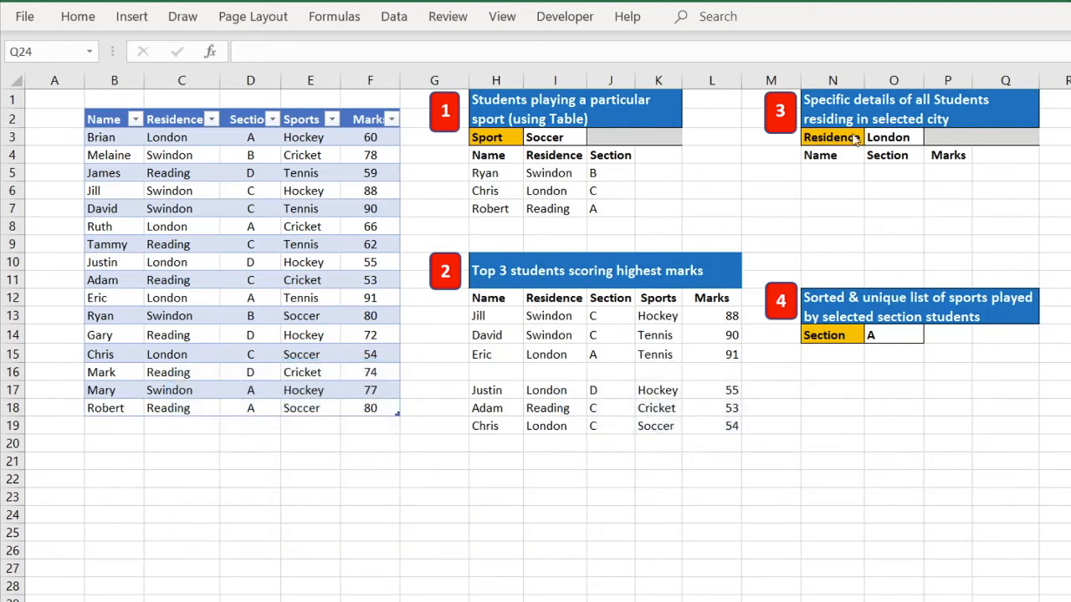
Step: In N5, enter a FILTER formula returning all Table1 columns where Residence equals O3, with "No records" if empty
left_click(813, 170)
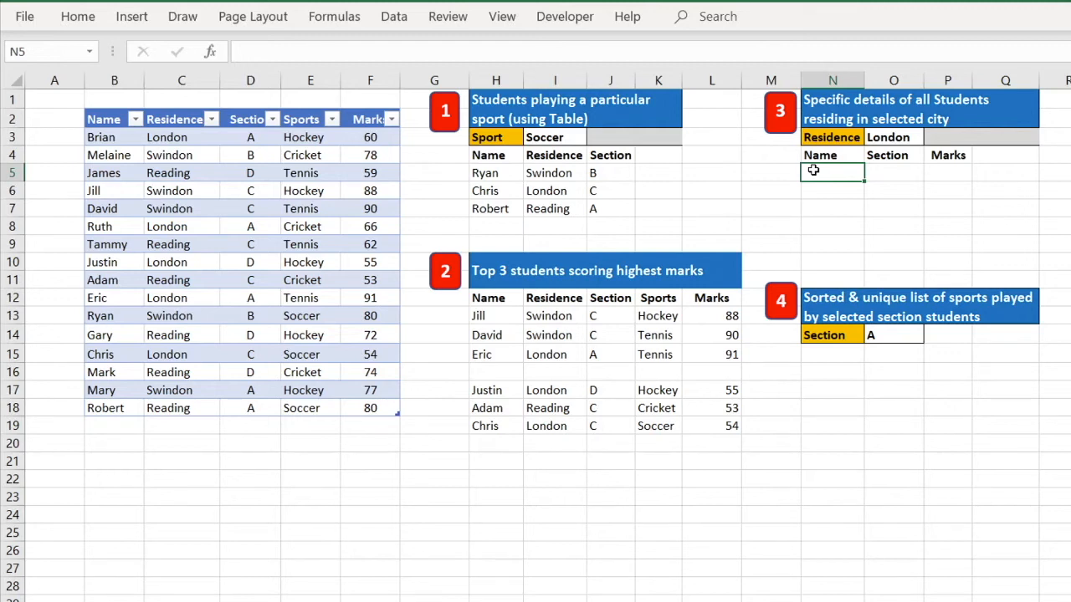
type("=filter")
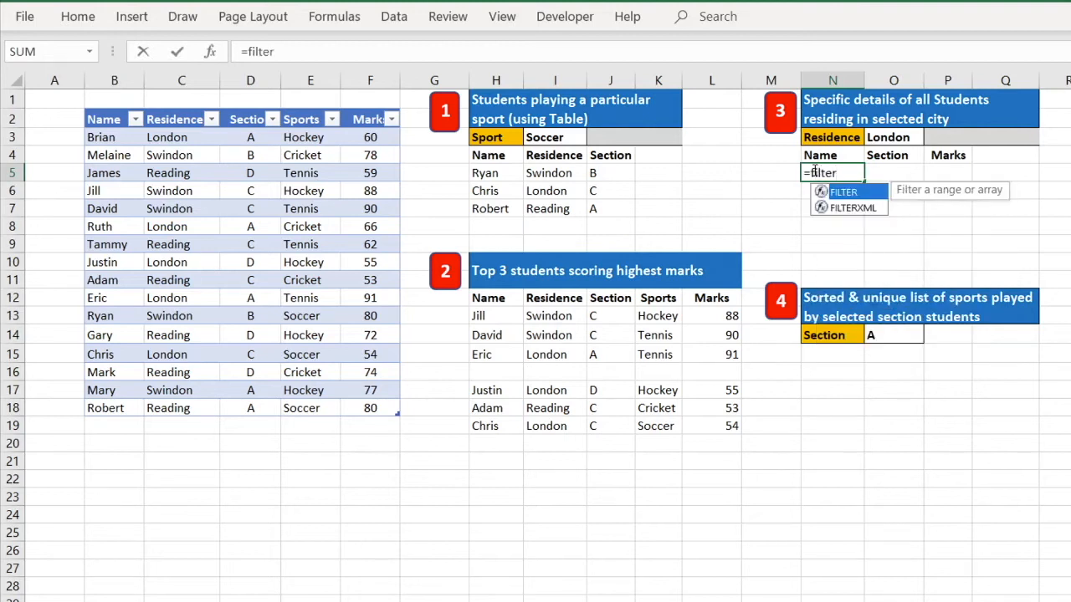
type("(")
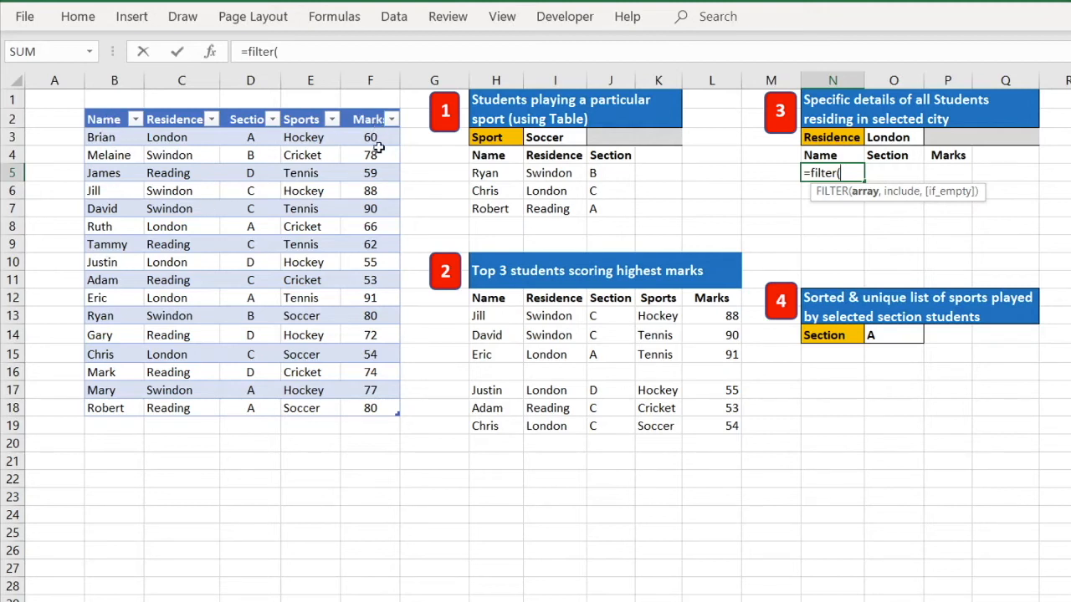
left_click_drag(95, 138, 386, 408)
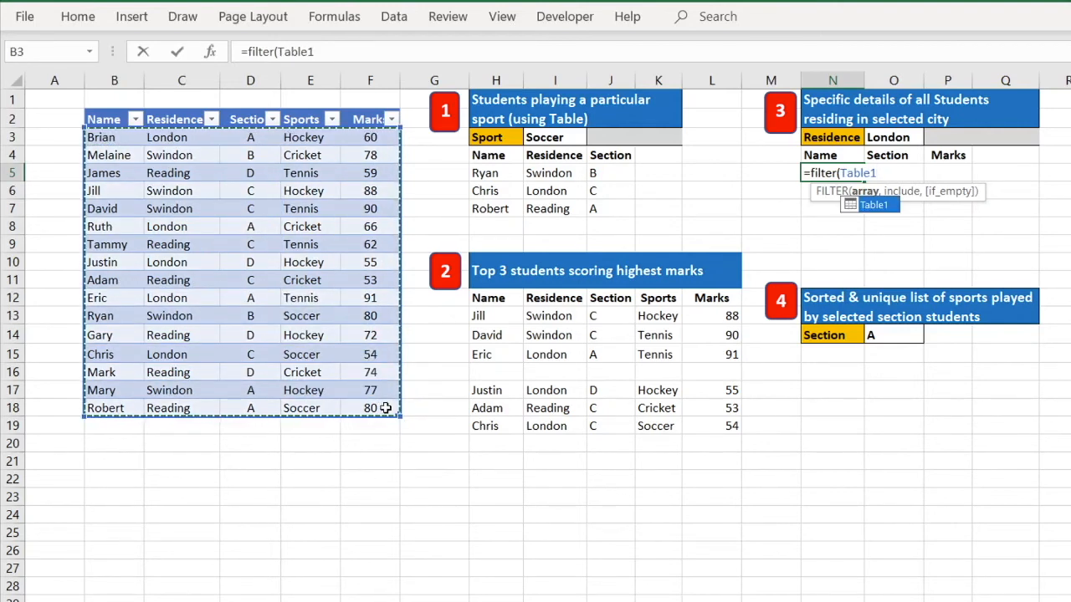
type(",")
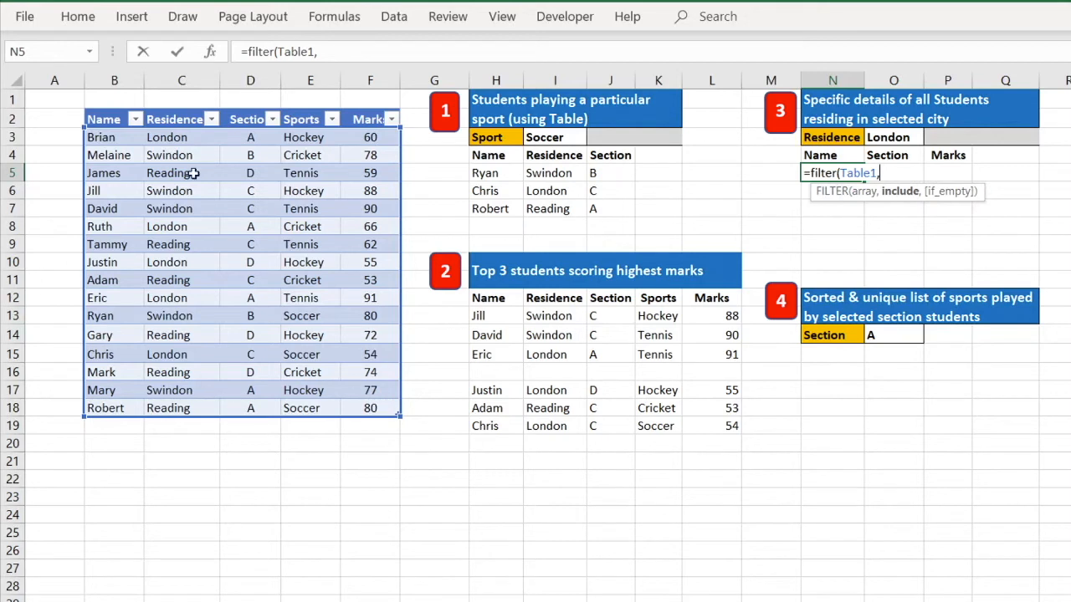
left_click_drag(182, 137, 181, 407)
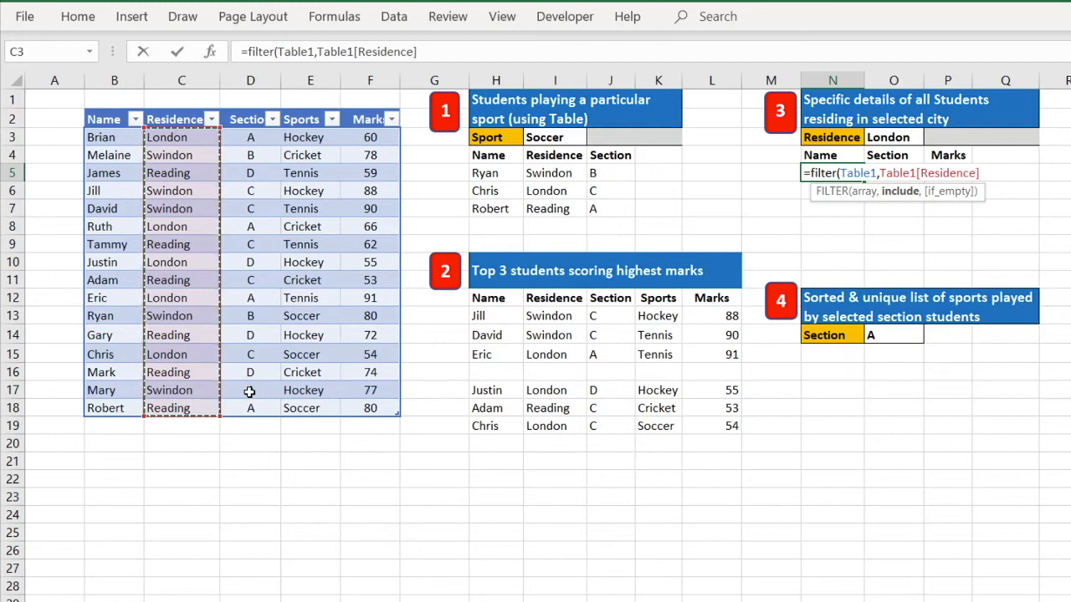
type("=")
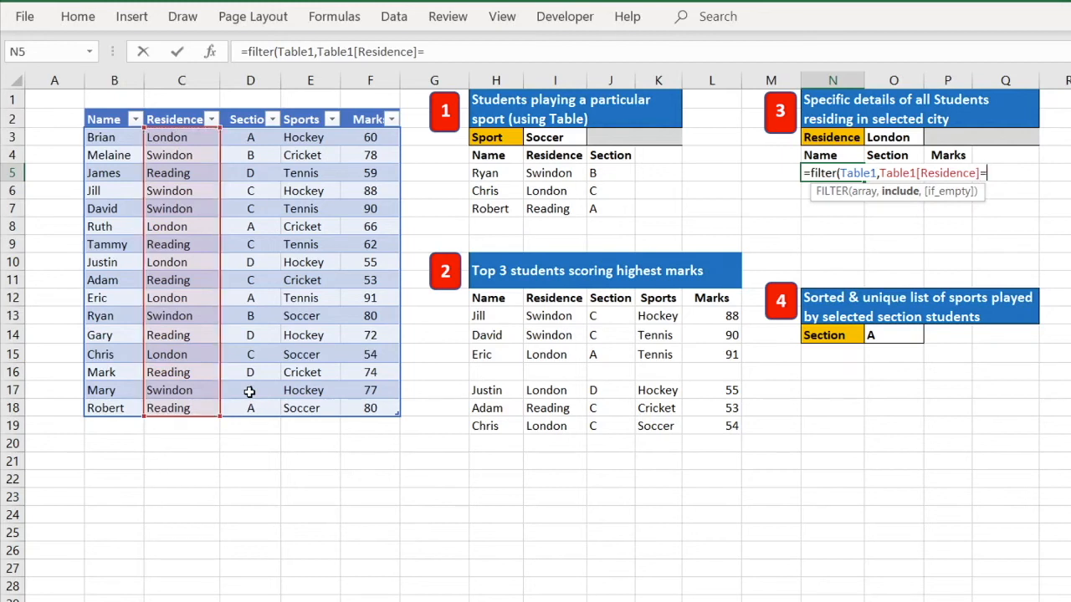
left_click(891, 137)
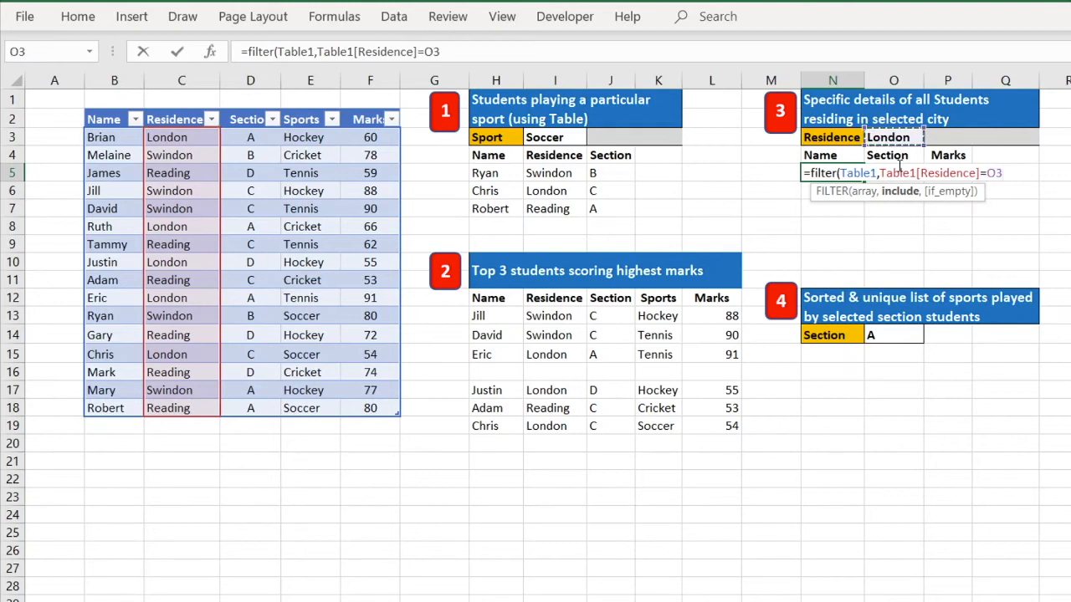
type(",")
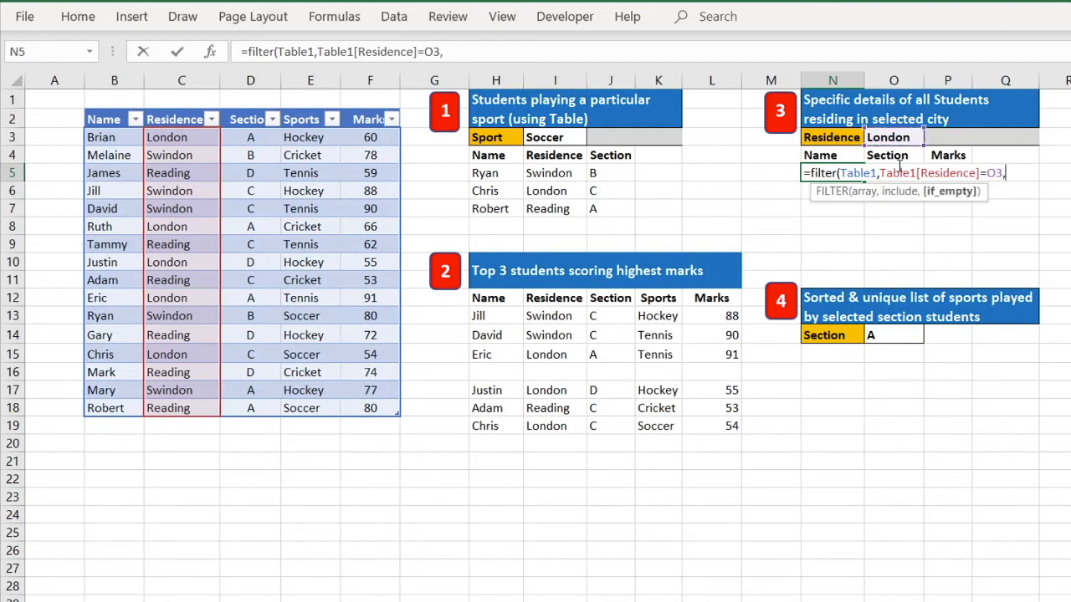
type("\"No records\"")
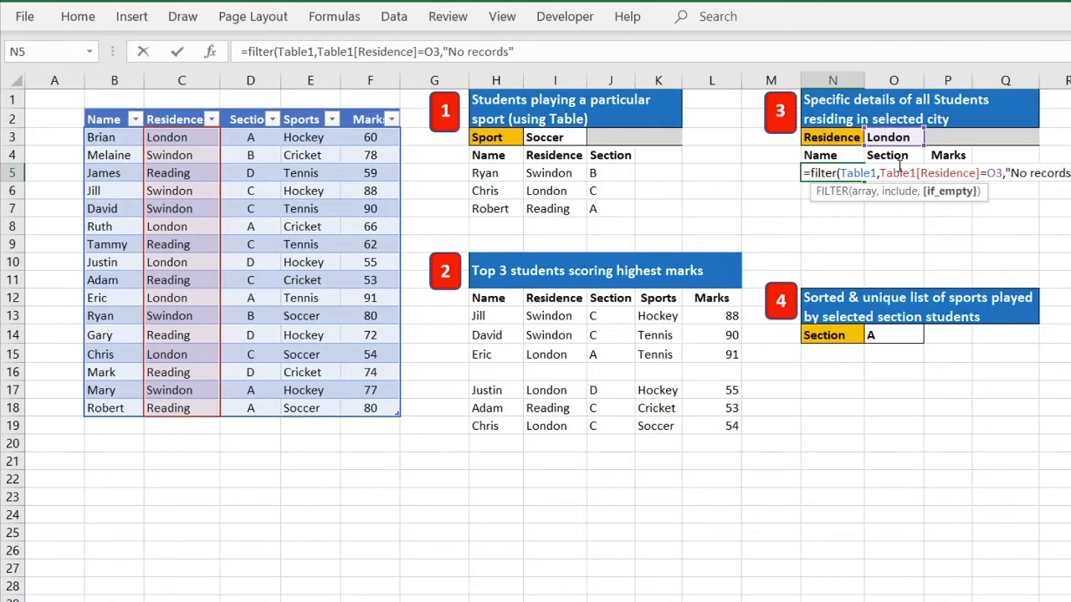
type(")")
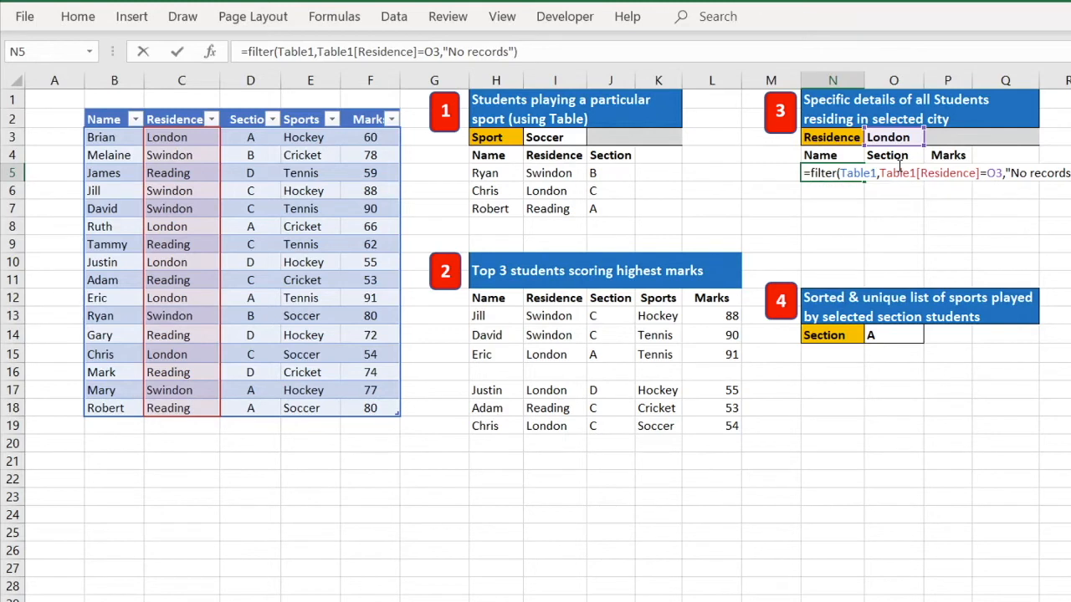
key("Return")
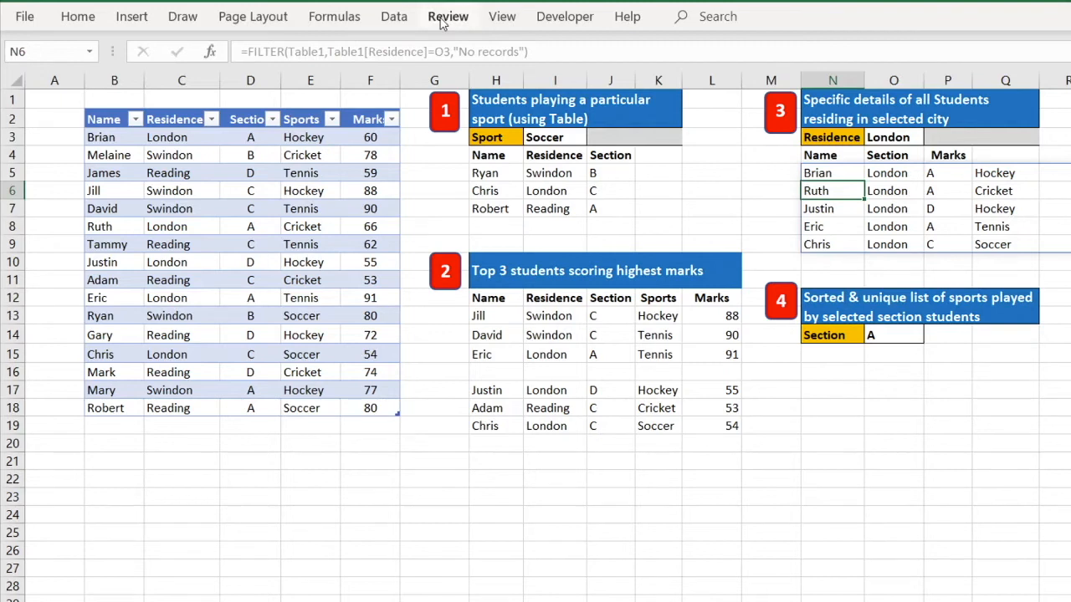
Step: In N5, nest the existing Residence FILTER formula as the array argument of a new outer FILTER function
left_click(831, 173)
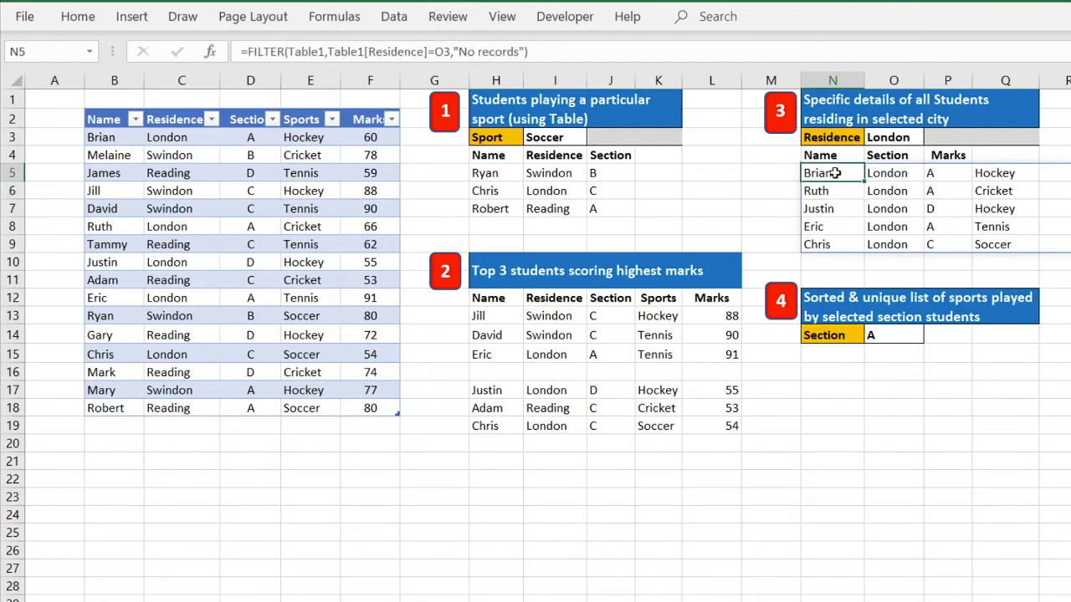
left_click(254, 52)
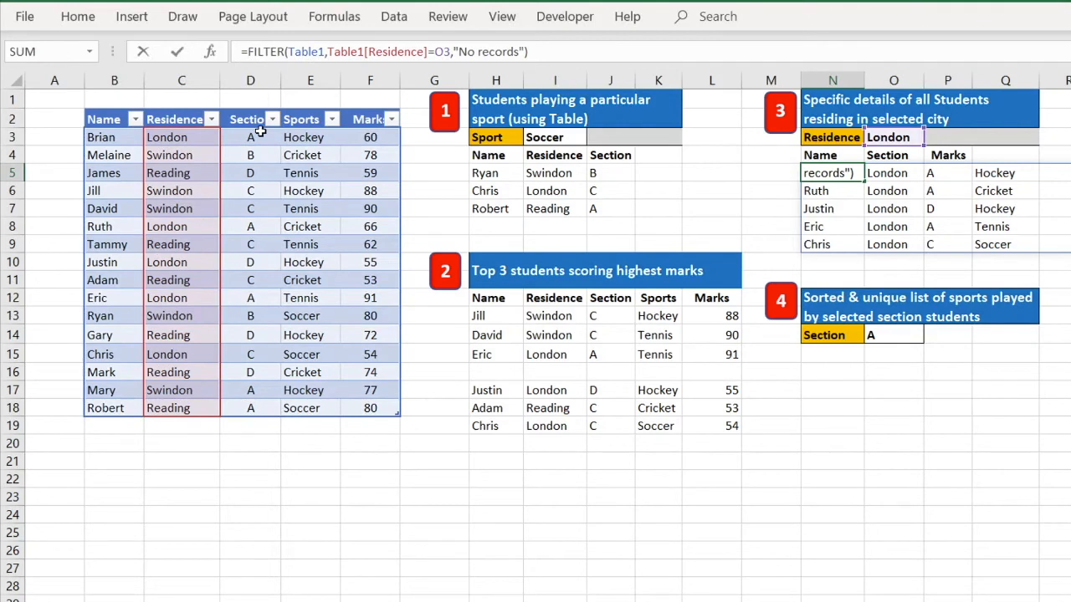
type("filter")
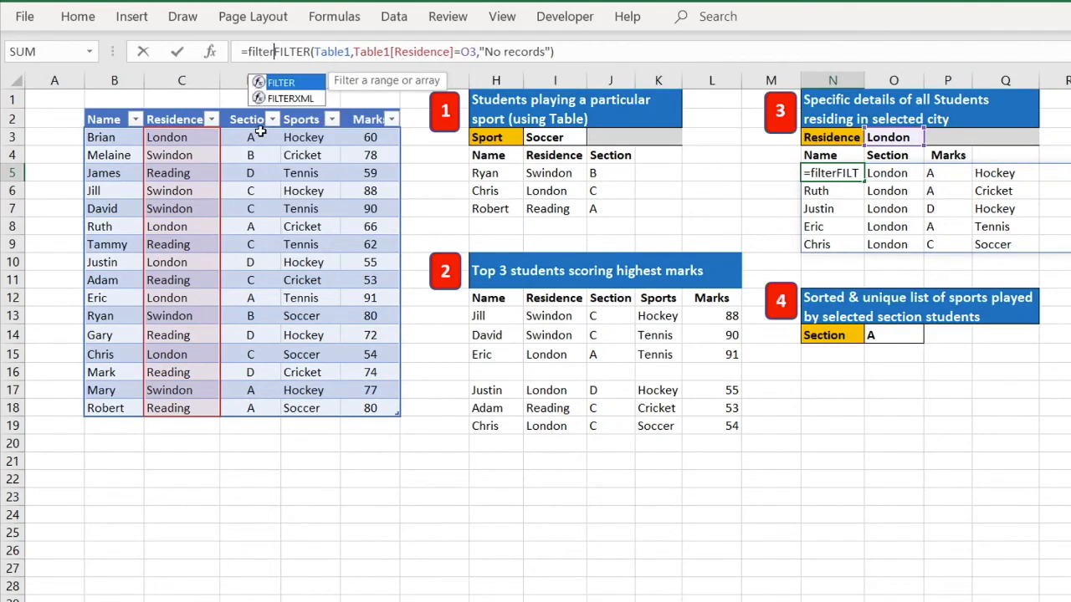
type("(")
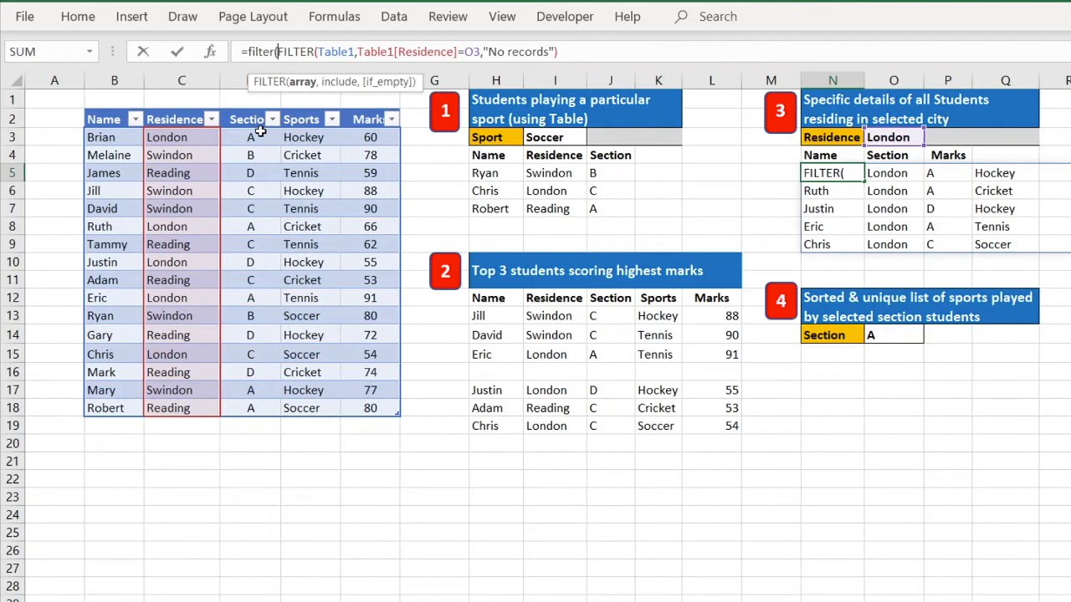
left_click(575, 57)
type(",")
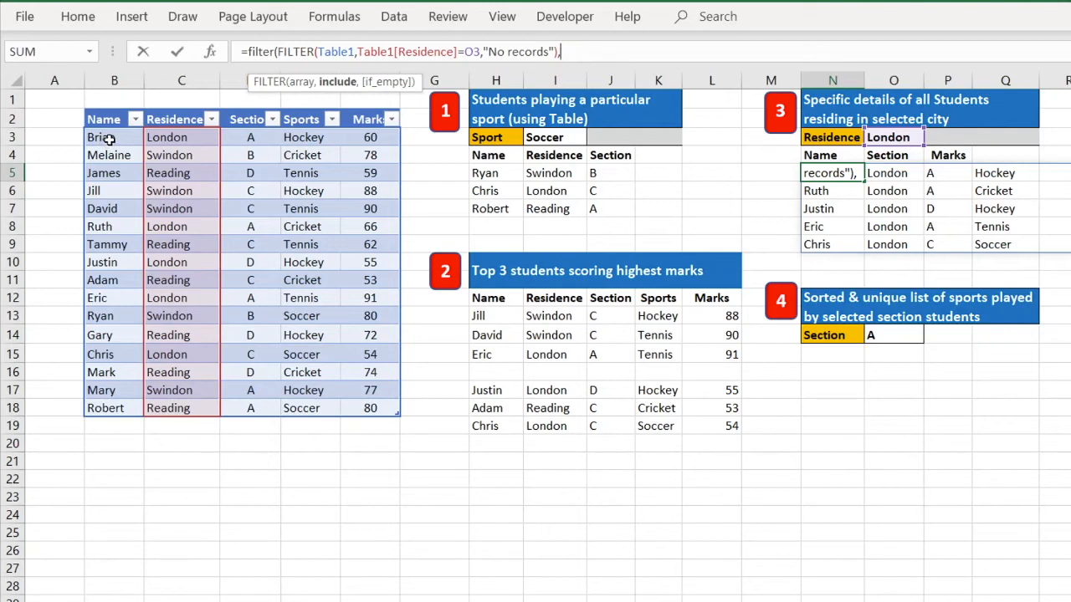
left_click_drag(113, 120, 368, 120)
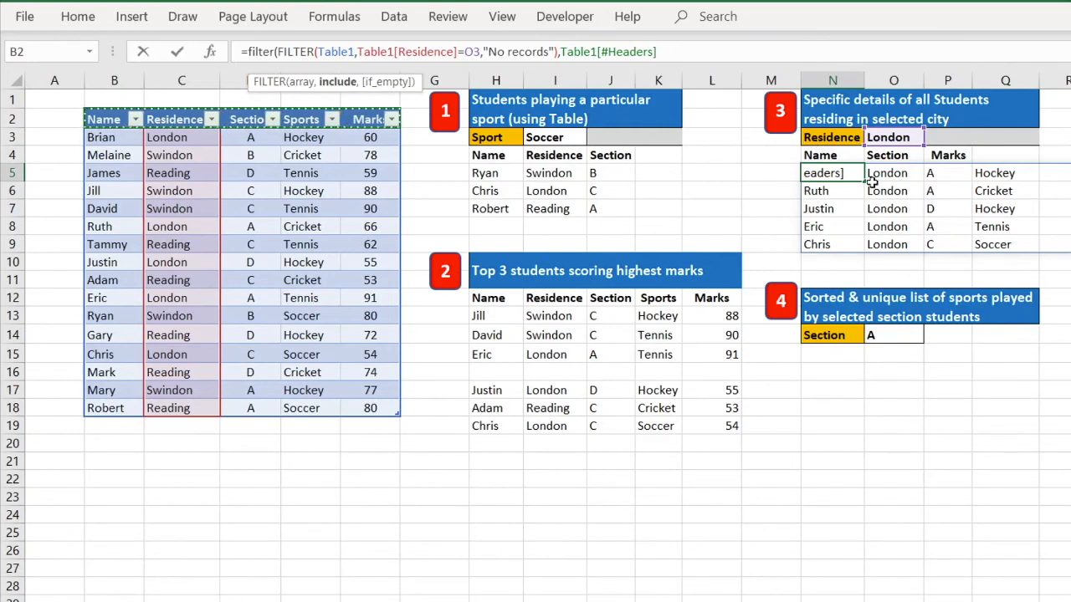
left_click_drag(833, 155, 946, 156)
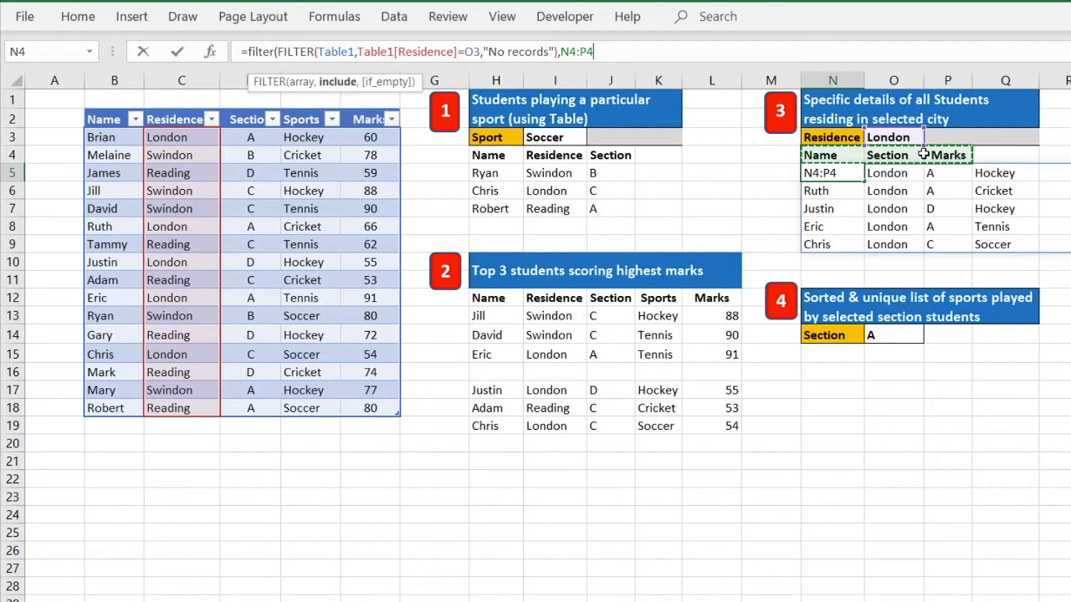
type(",")
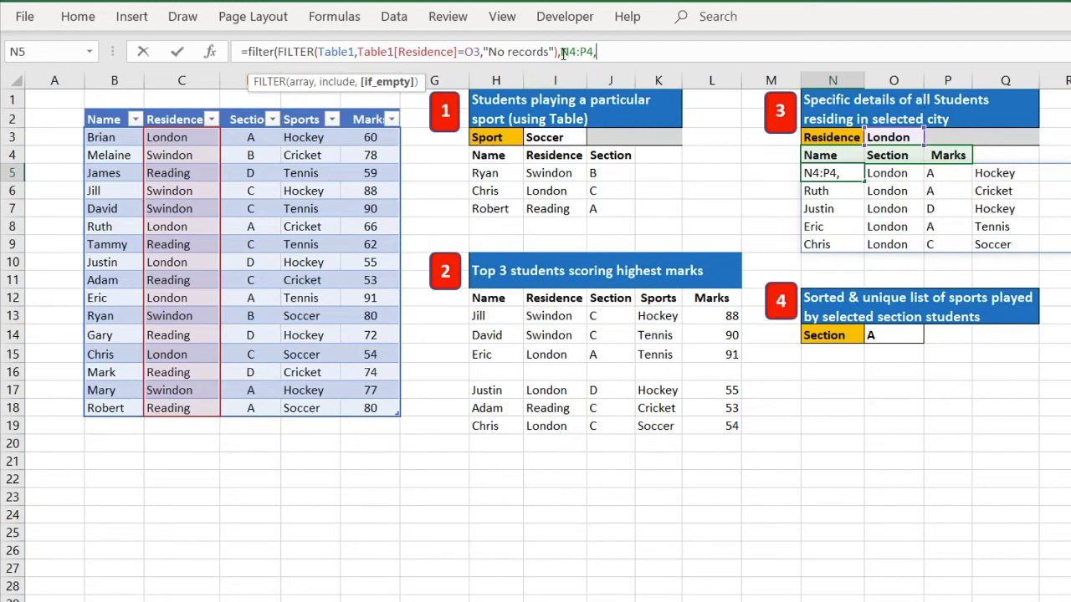
left_click_drag(563, 52, 595, 52)
key("BackSpace")
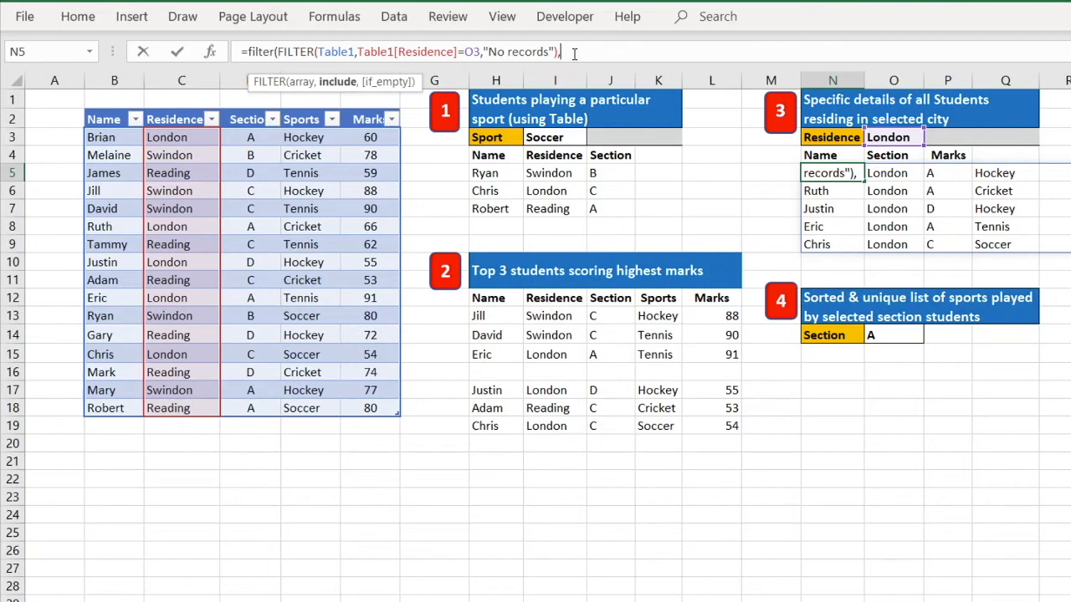
Step: Complete the outer FILTER in N5 with ISNUMBER(MATCH(Table1[#Headers],N4:P4,0)) as its include argument
type("i")
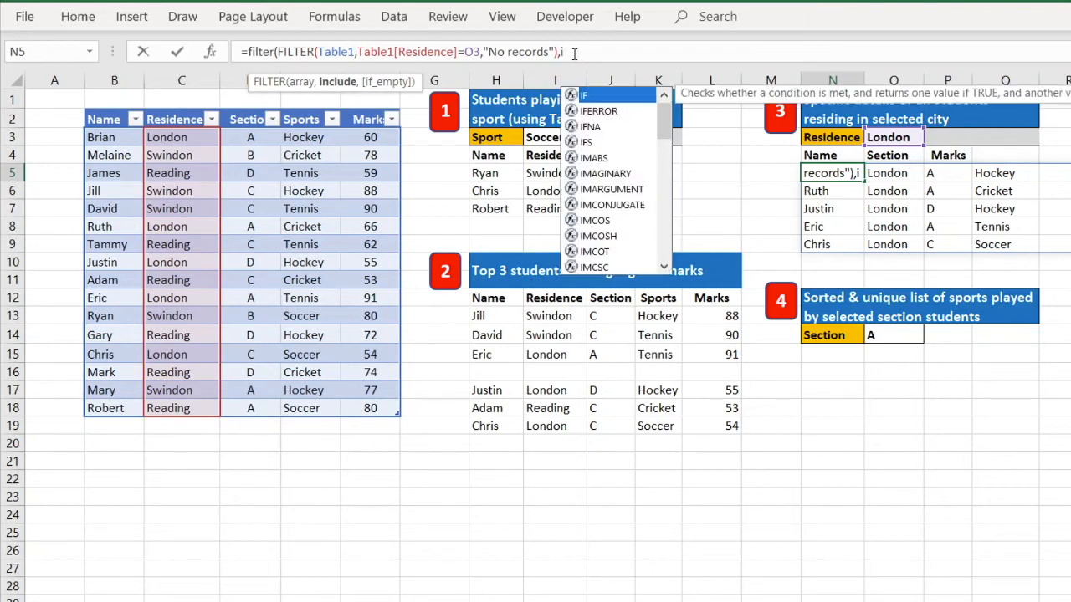
type("snumber(")
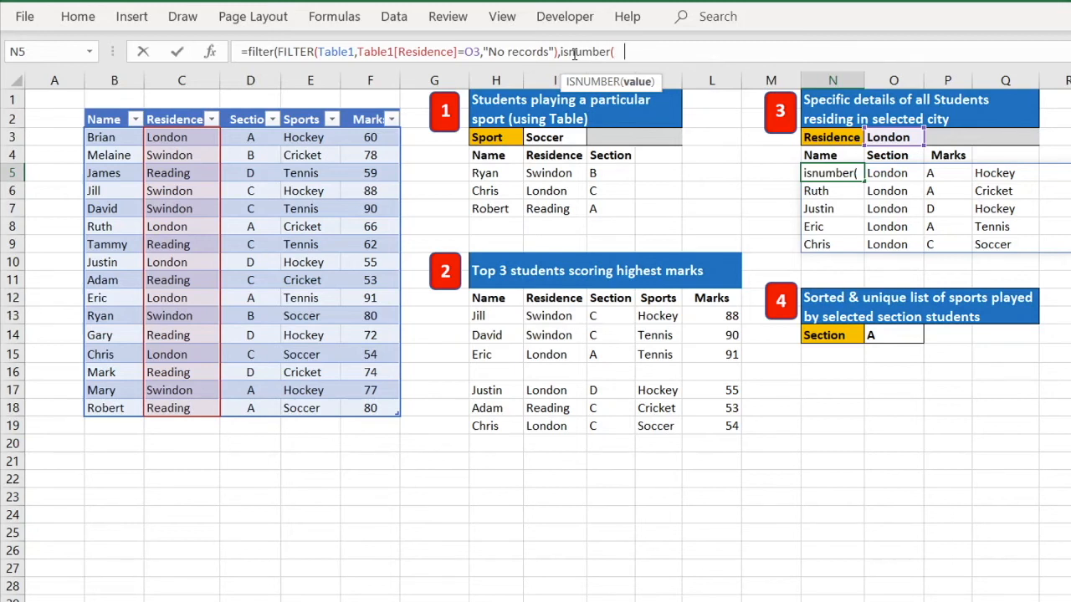
type("match(")
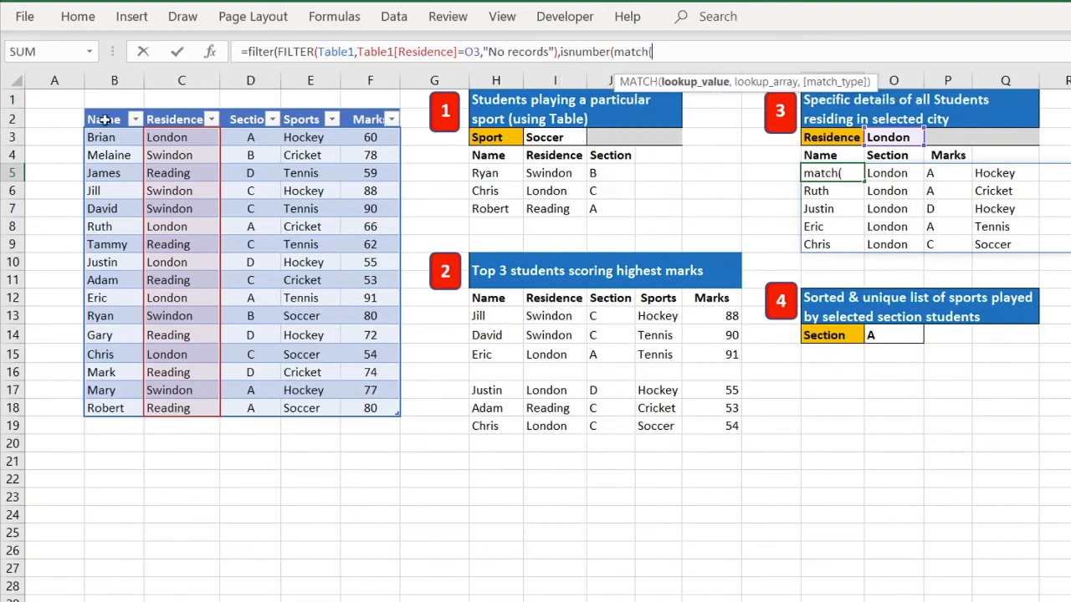
left_click_drag(102, 120, 366, 123)
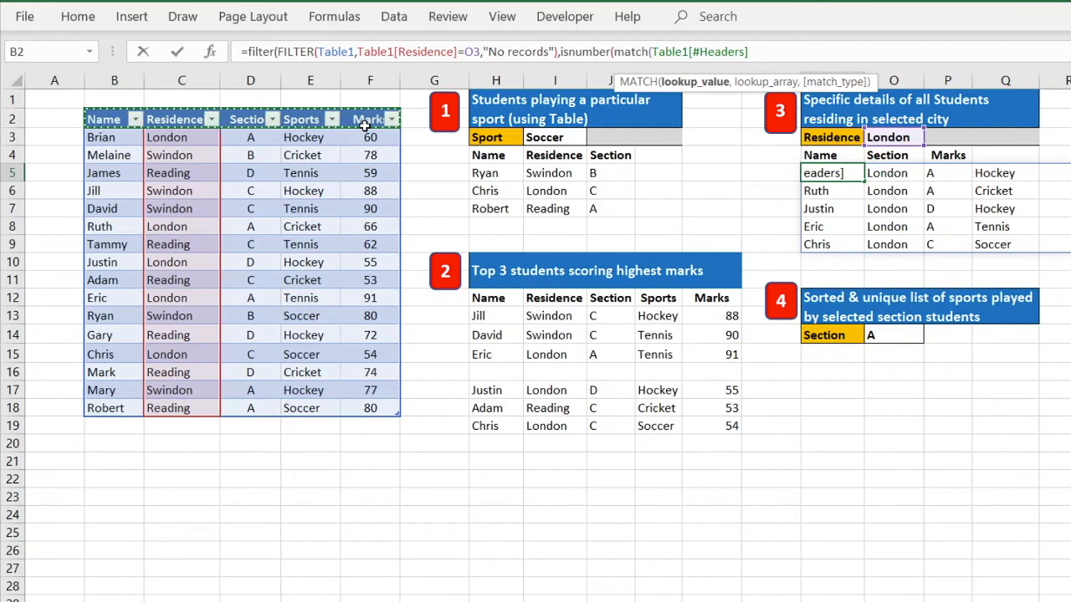
type(",")
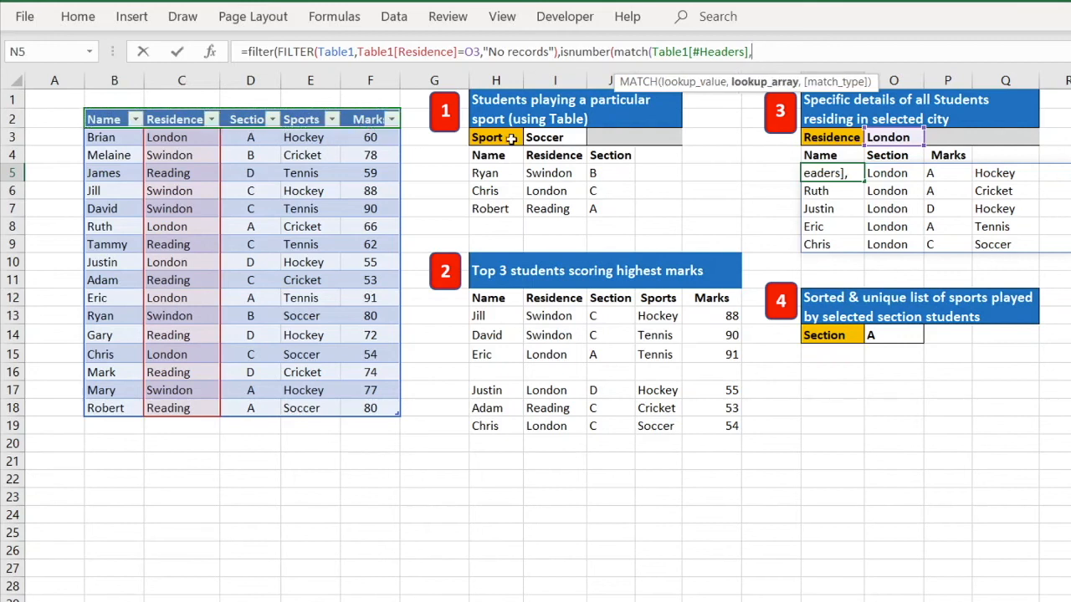
left_click_drag(820, 156, 946, 159)
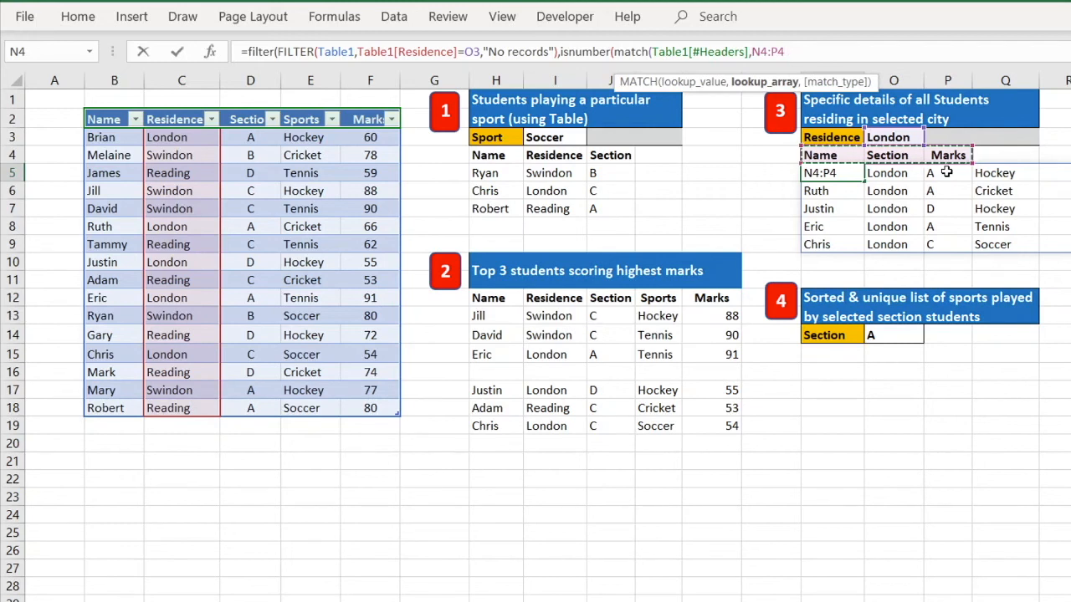
type(",")
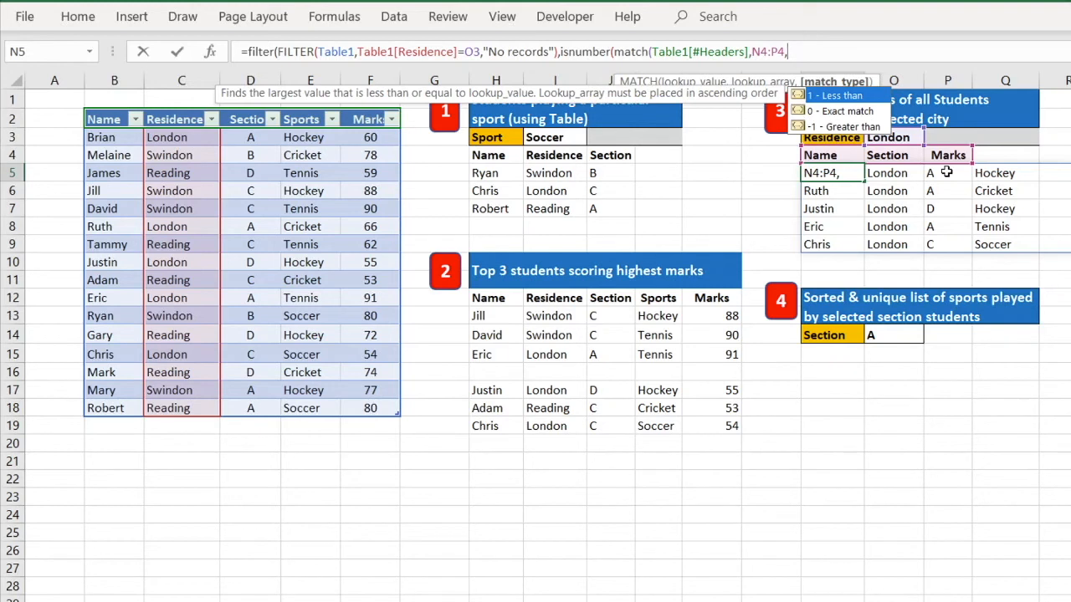
type("0")
type(")")
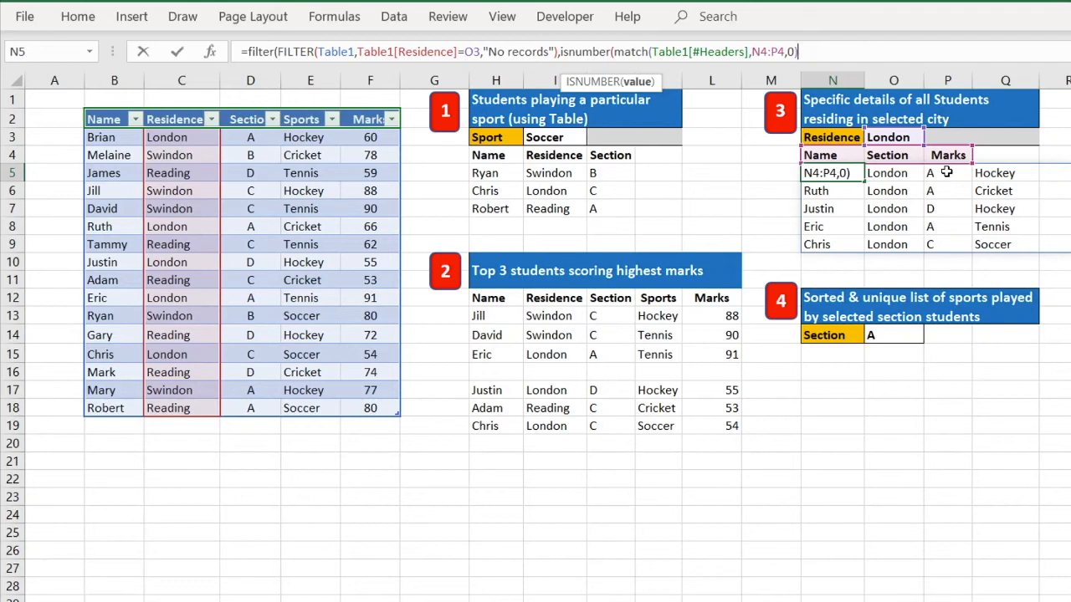
type(")")
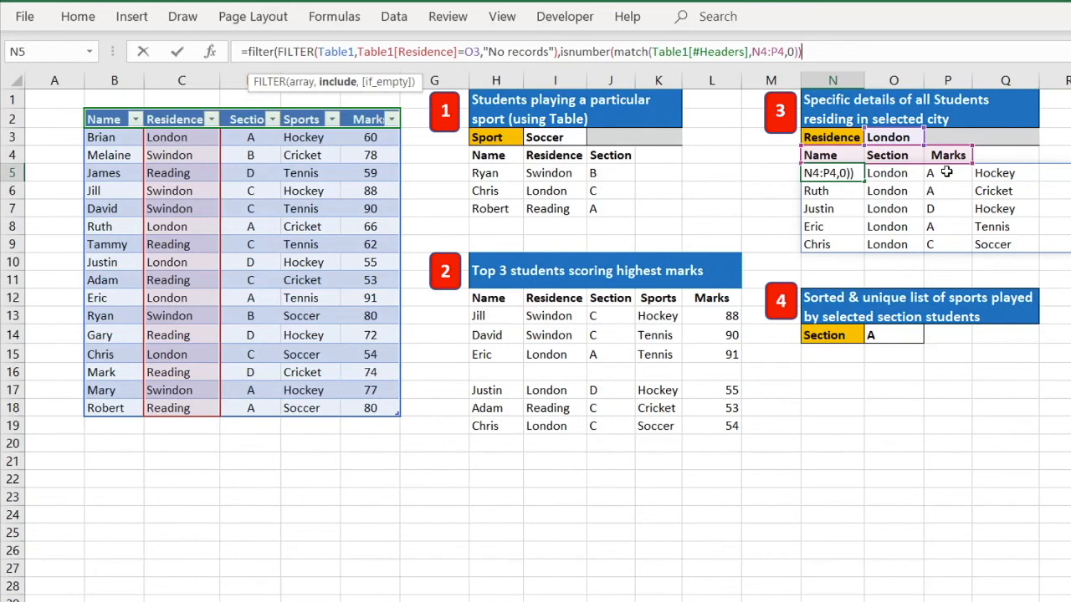
type(")")
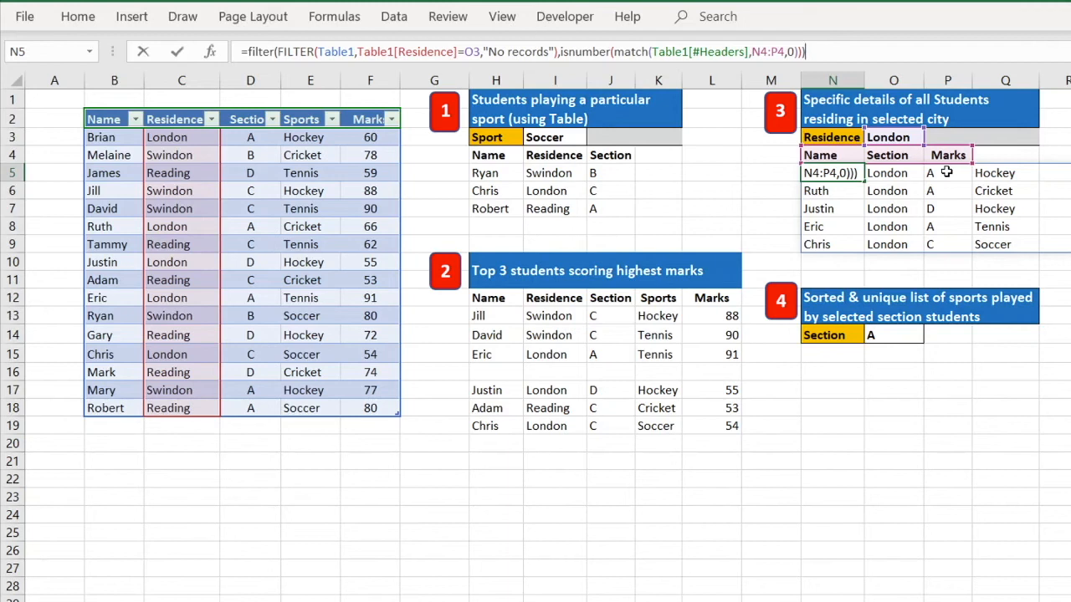
key("Return")
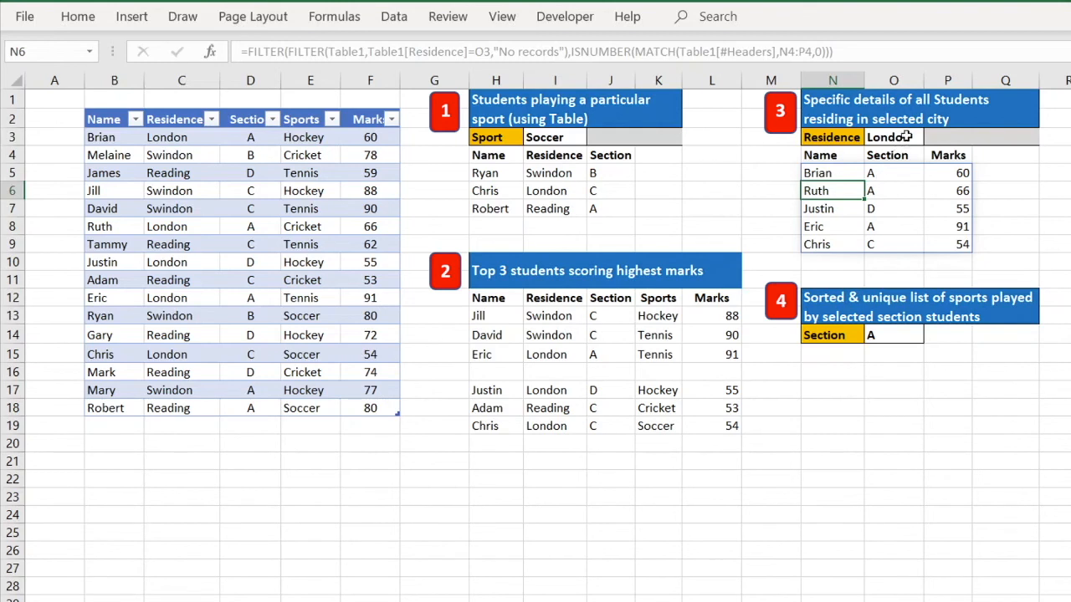
Step: Set the residence selection in O3 to Reading
left_click(901, 137)
left_click(932, 139)
left_click(902, 166)
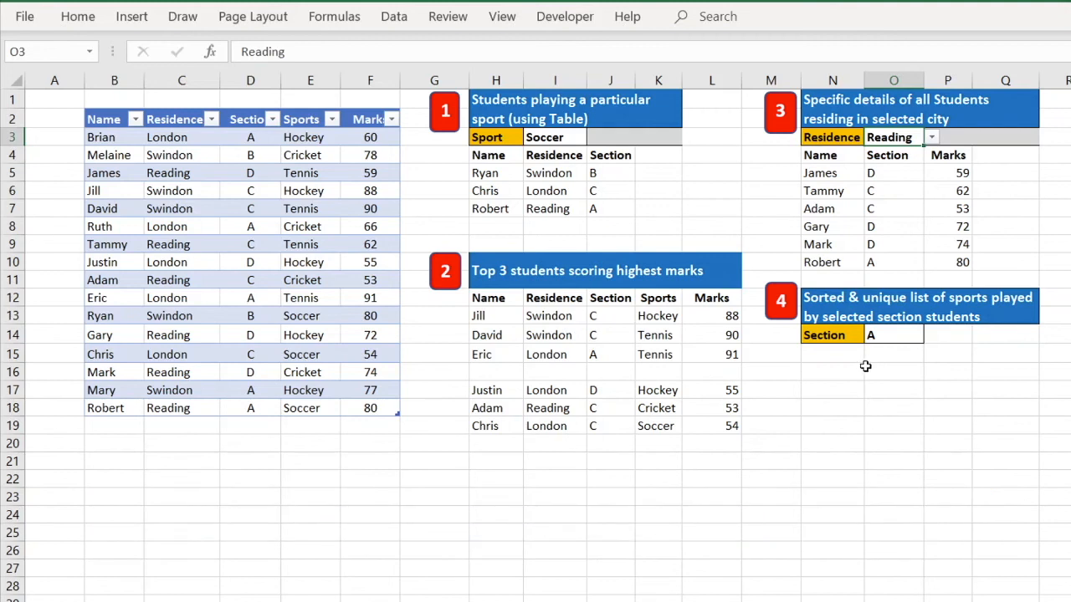
Step: In N15, enter a FILTER formula returning Table1 Sports where Section equals O14, with "No records" if empty
left_click(846, 356)
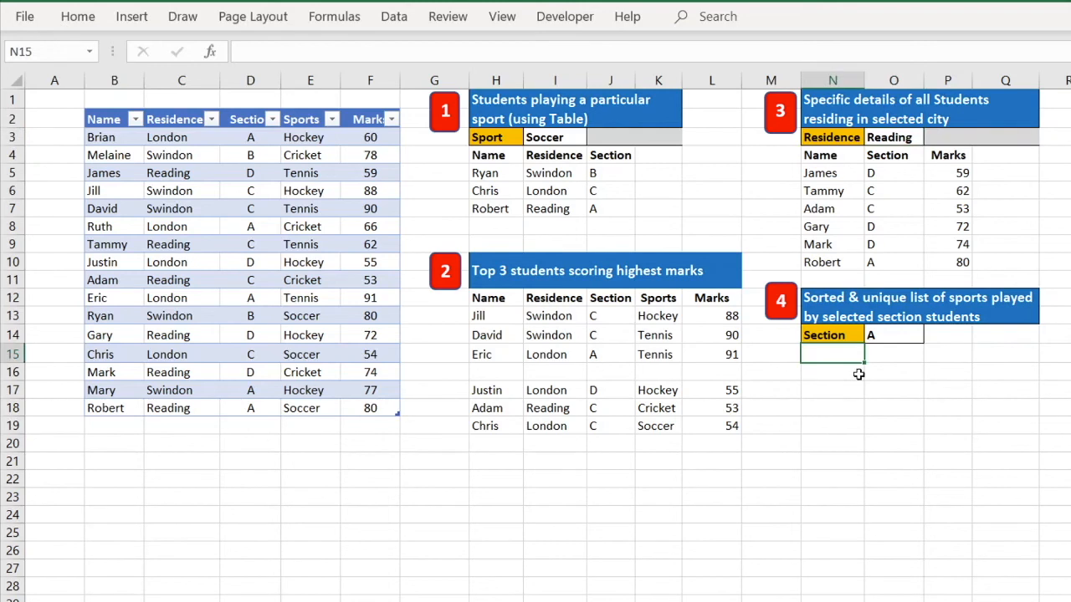
type("=filter")
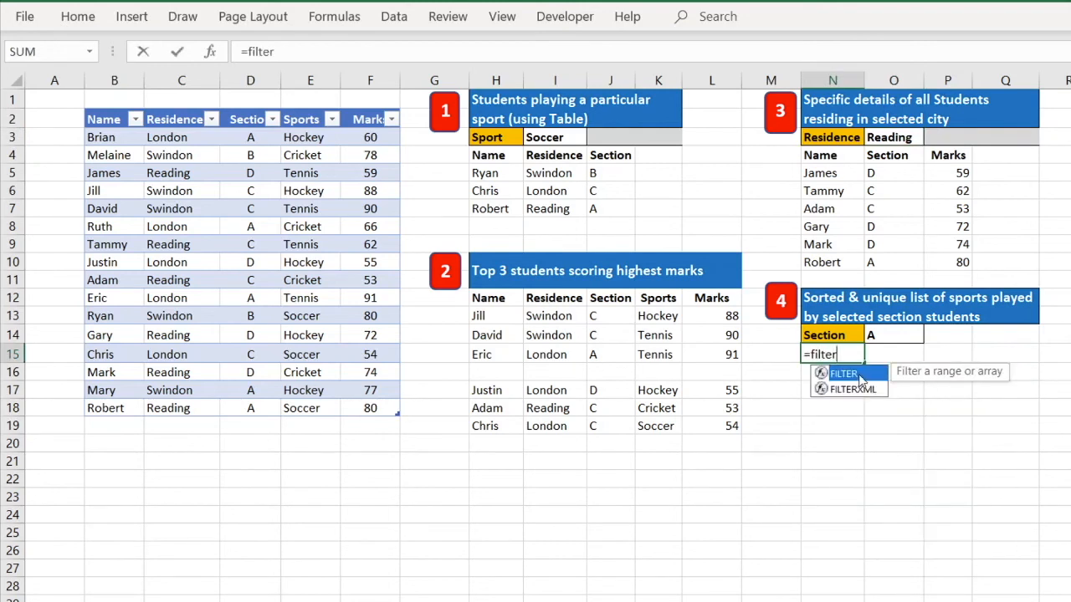
type("(")
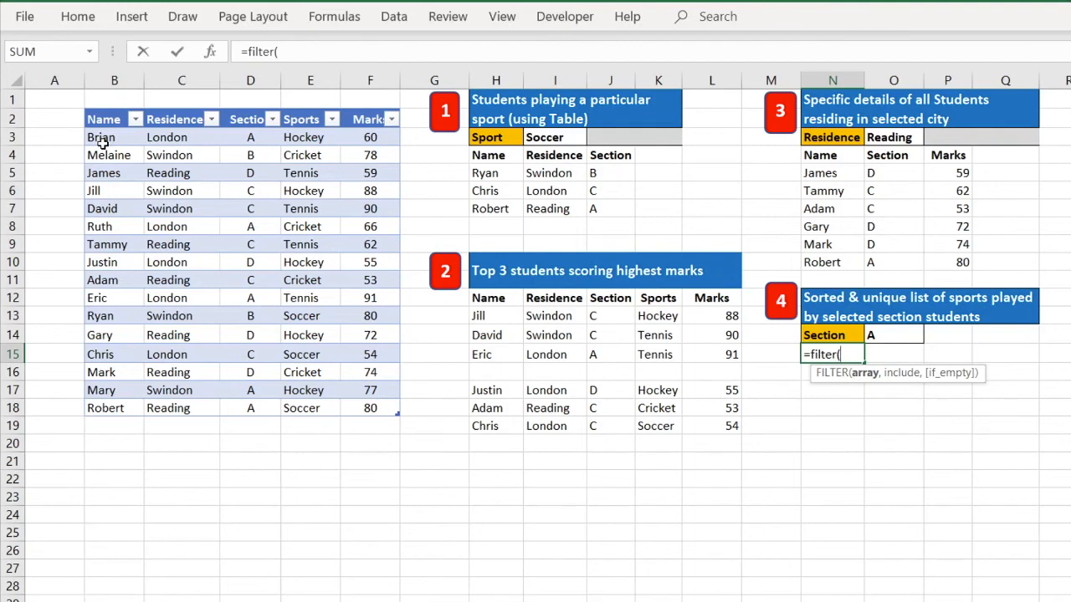
left_click_drag(308, 137, 309, 405)
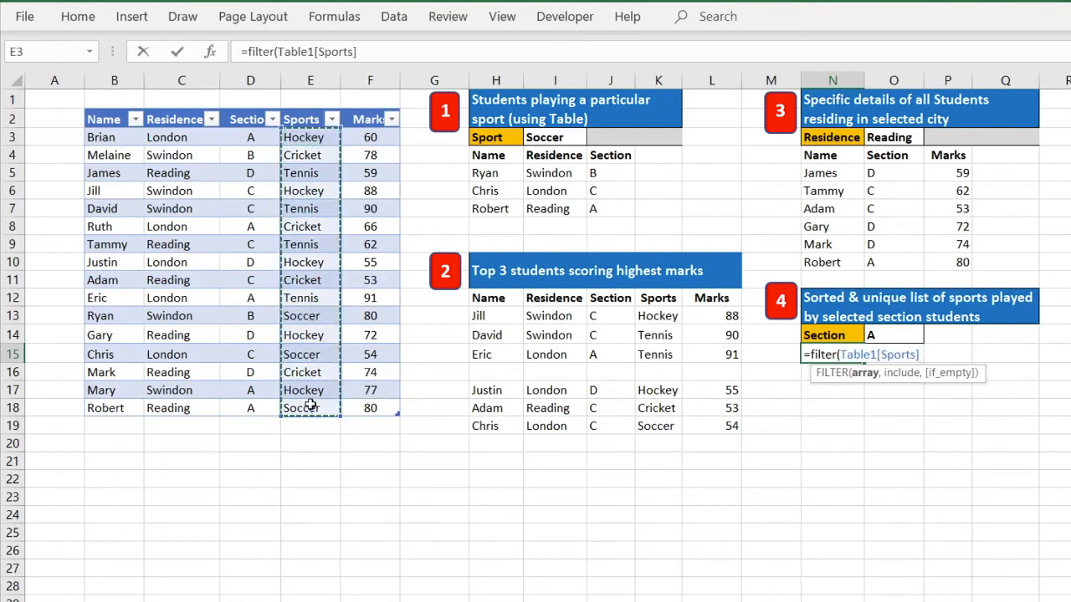
type(",")
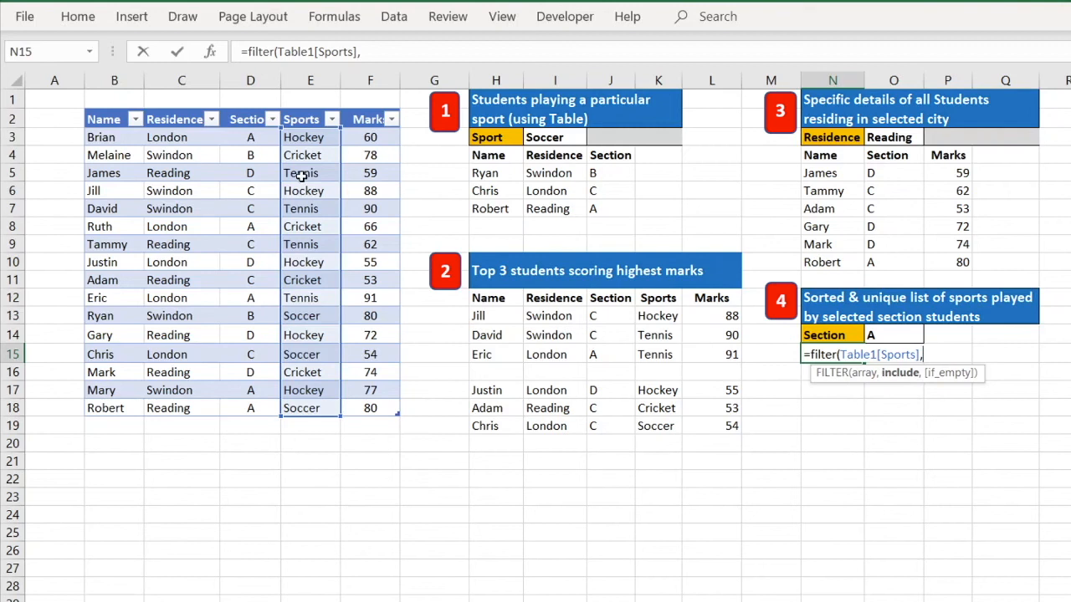
left_click_drag(244, 137, 239, 408)
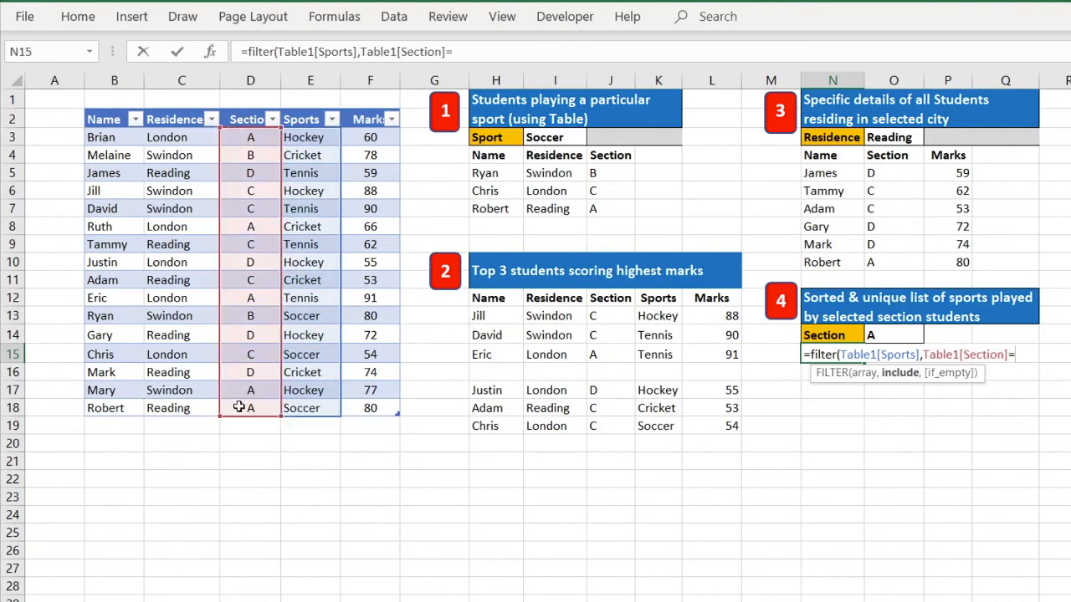
left_click(885, 335)
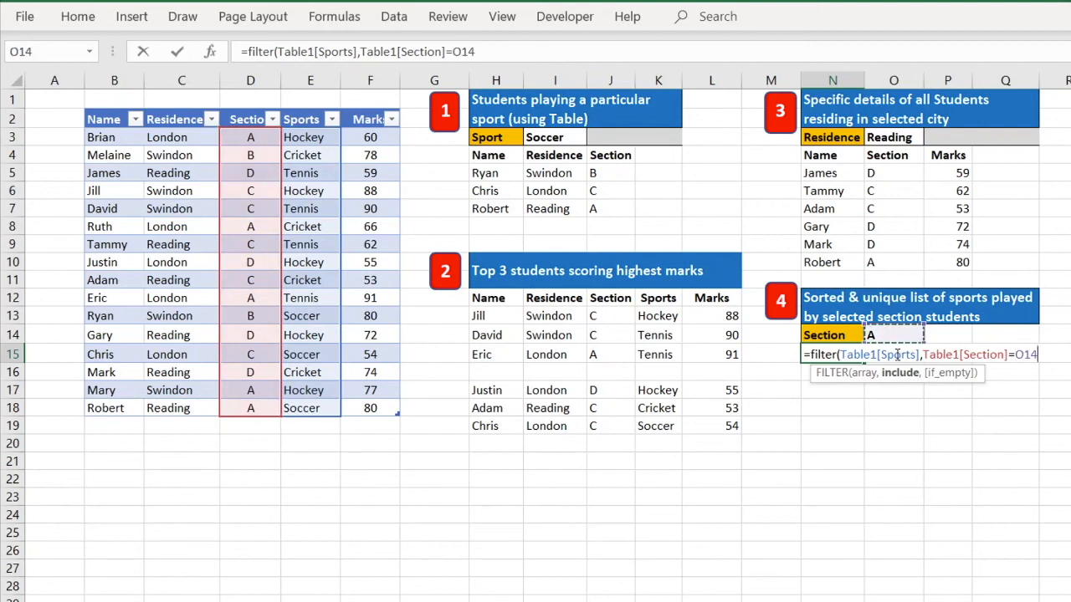
type(",\"No records")
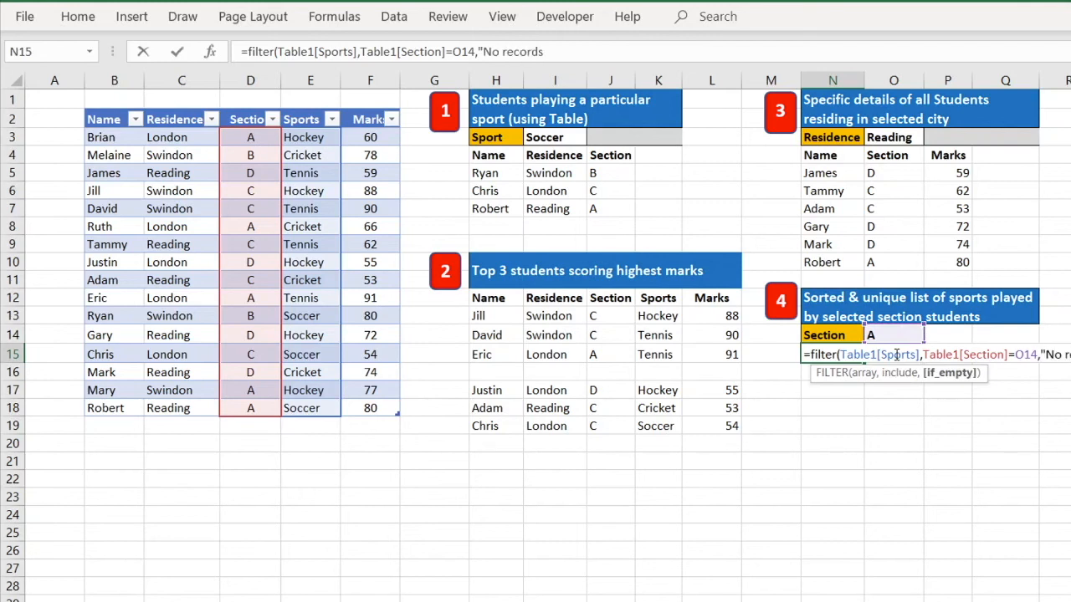
type("\")")
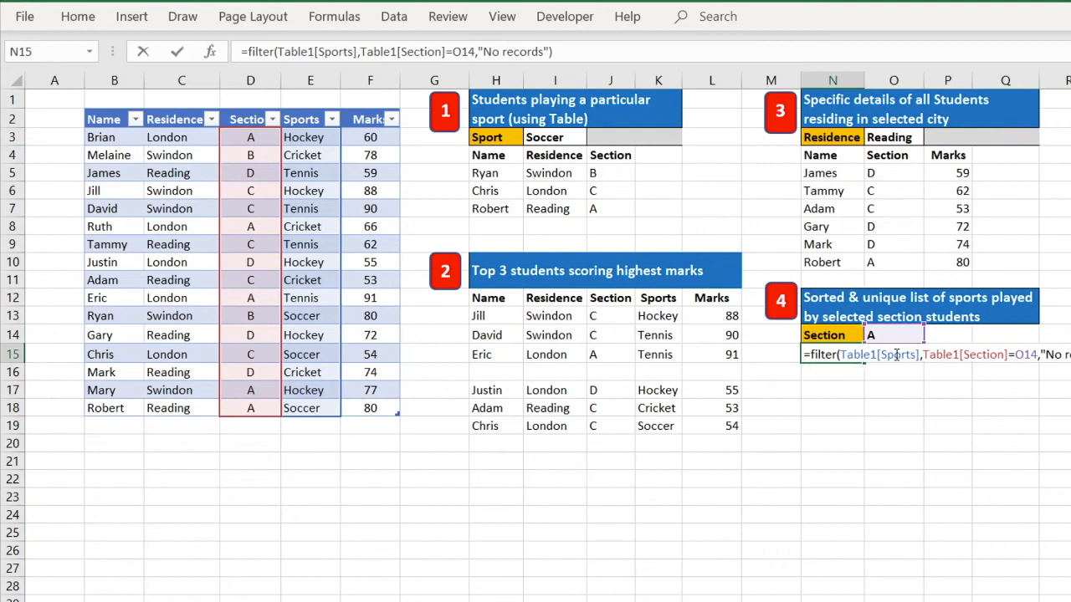
key("Return")
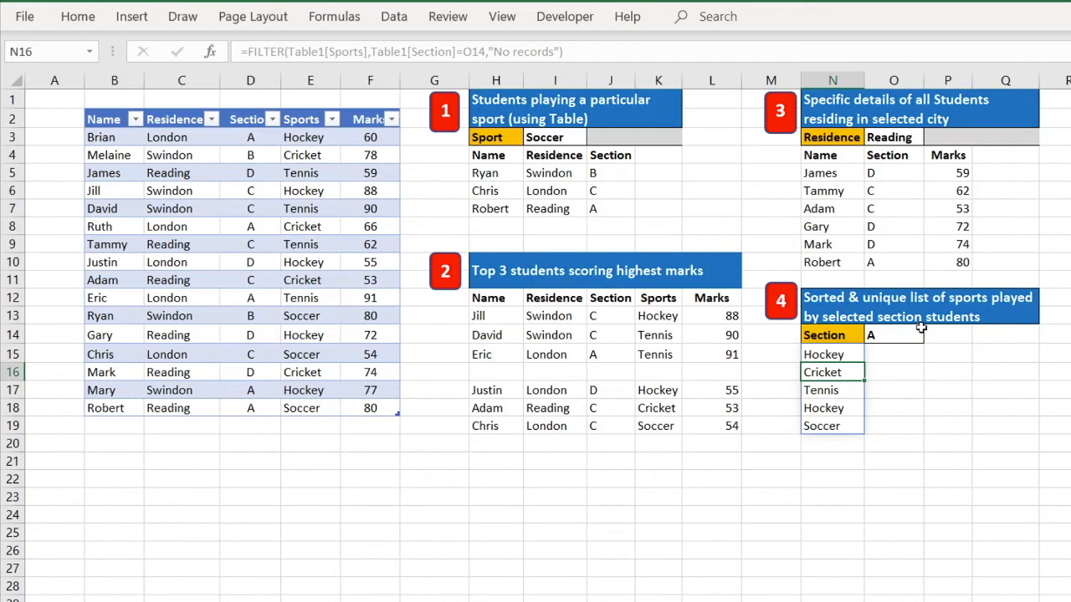
Step: In N15, wrap the existing Sports FILTER formula in a UNIQUE function and check the resulting list for duplicate sports
left_click(832, 354)
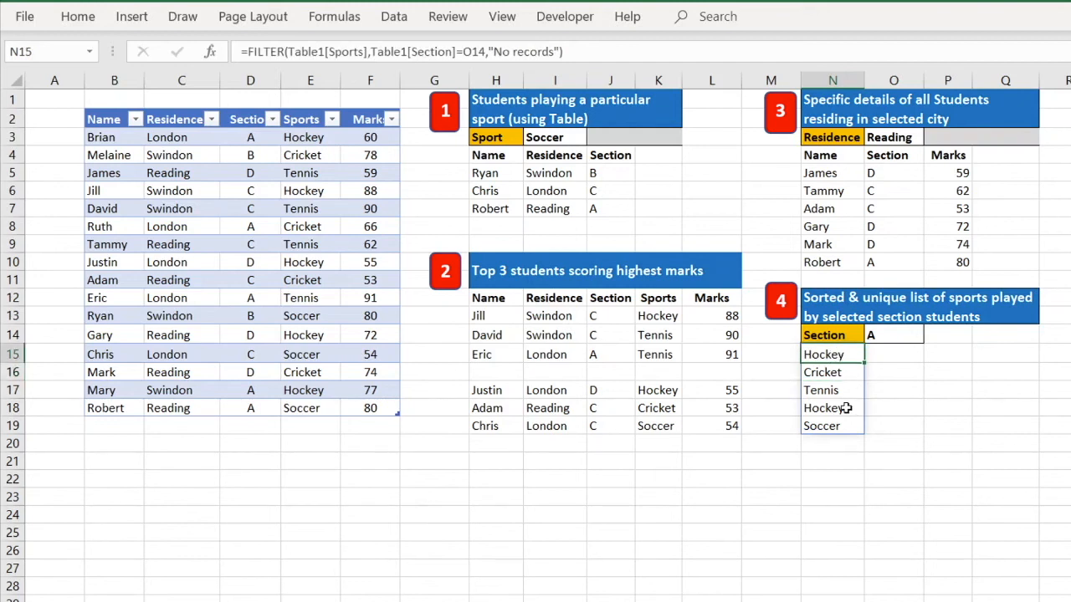
left_click(845, 409)
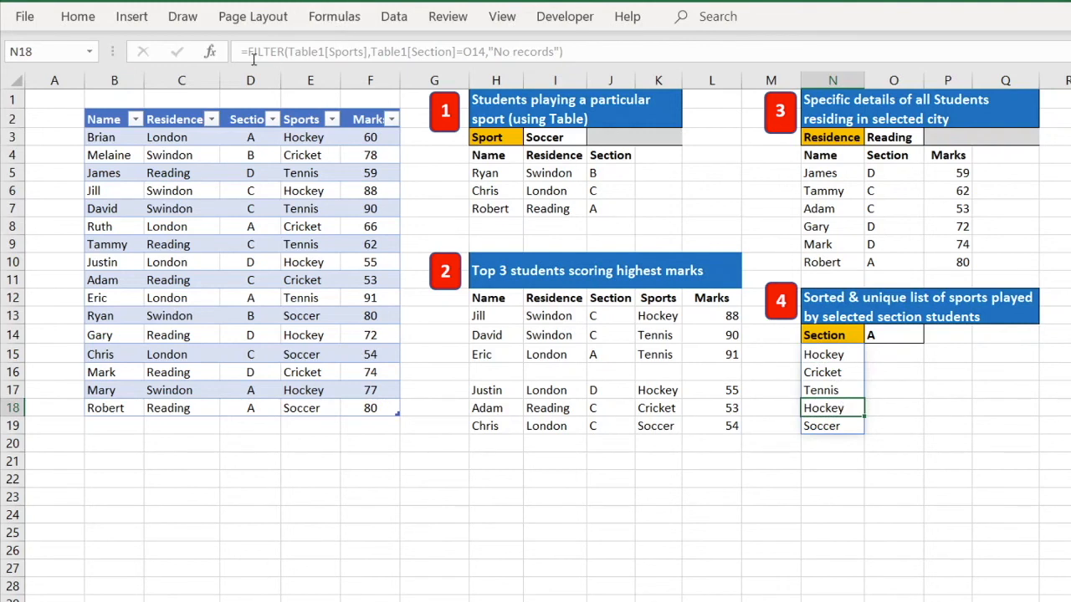
left_click(823, 355)
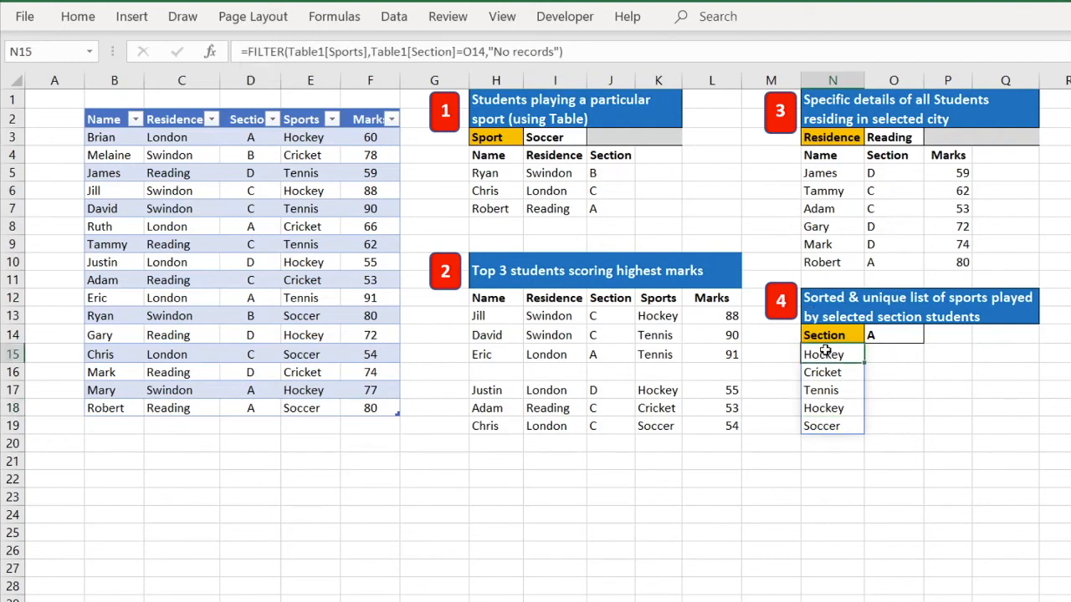
left_click(245, 52)
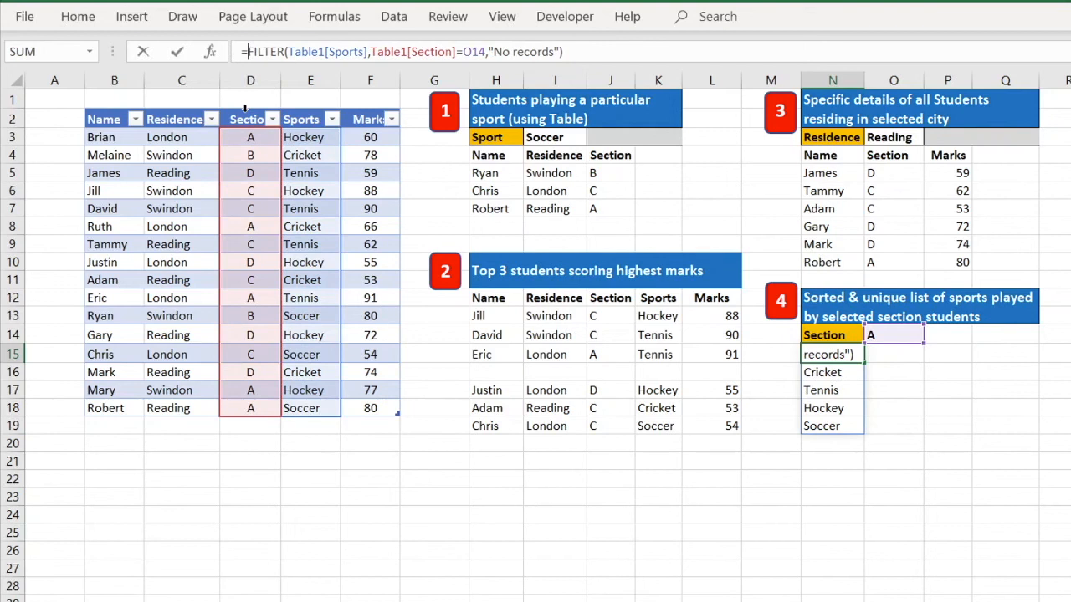
type("unique(")
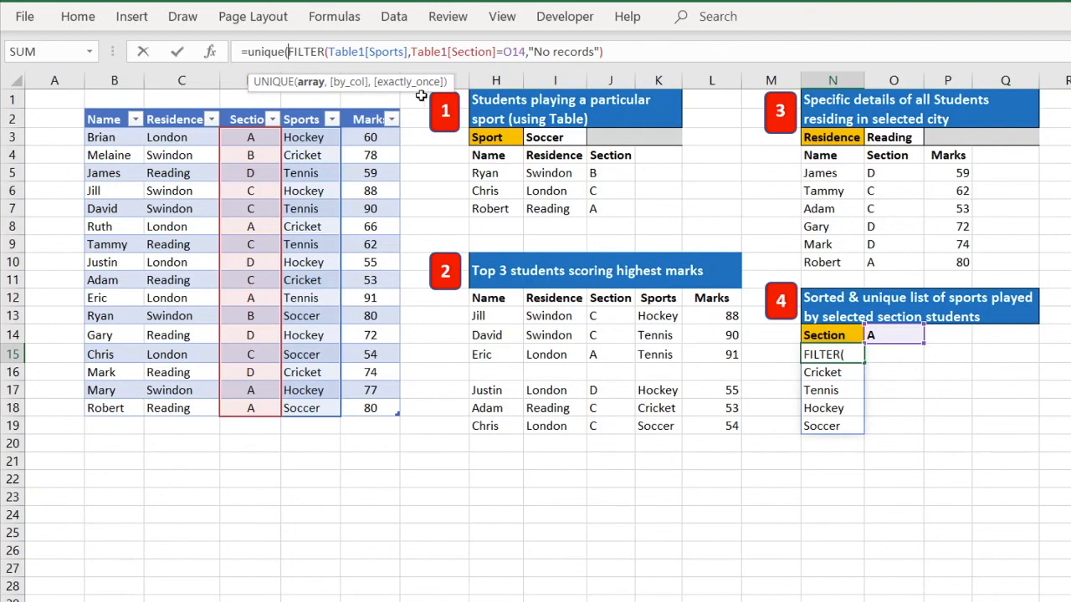
left_click(627, 52)
type("))")
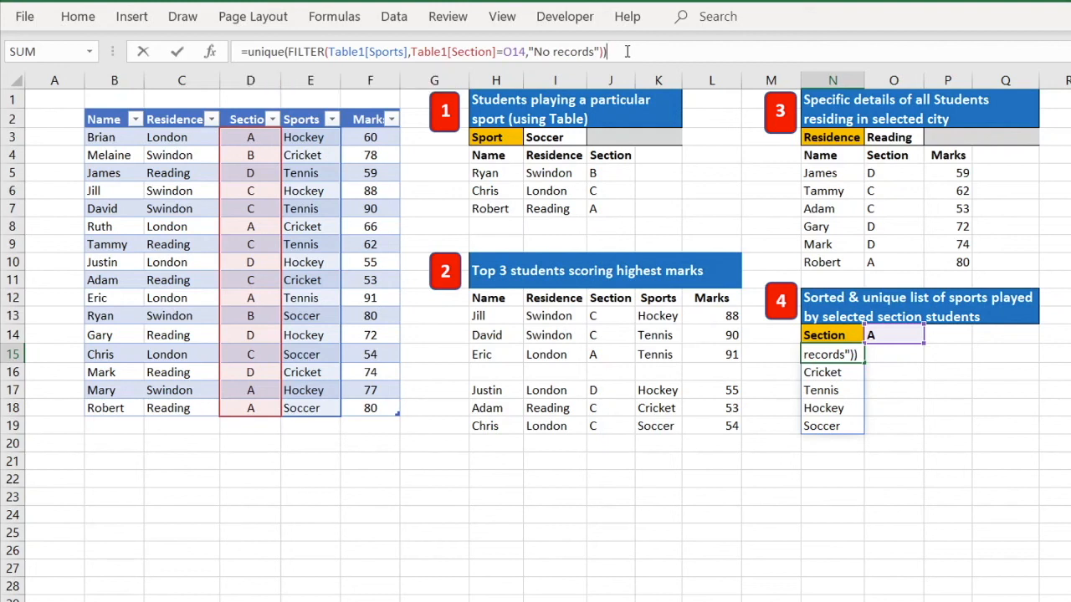
key("Return")
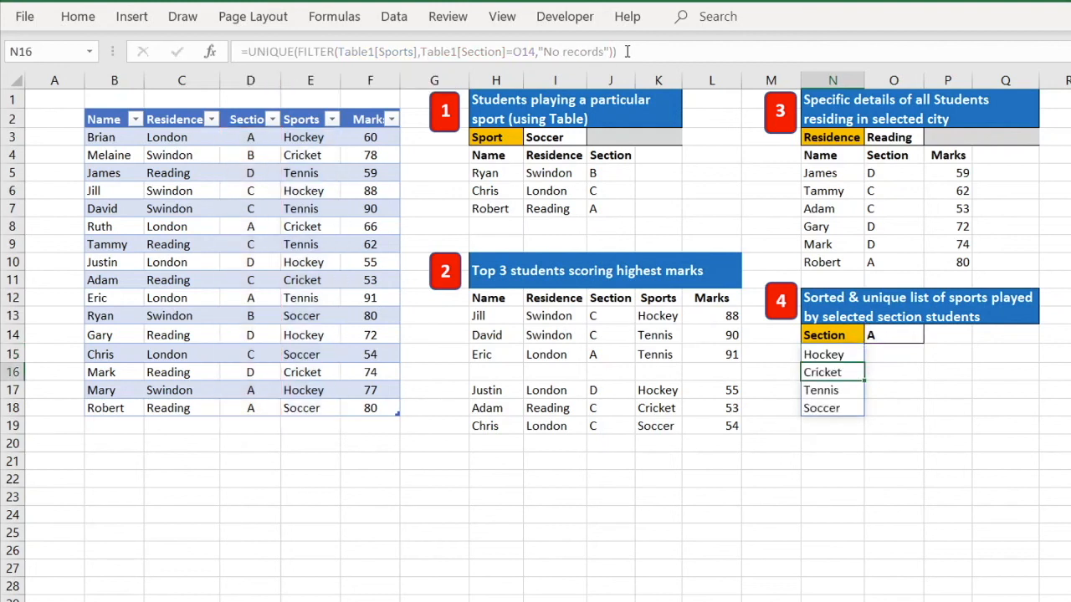
left_click(852, 359)
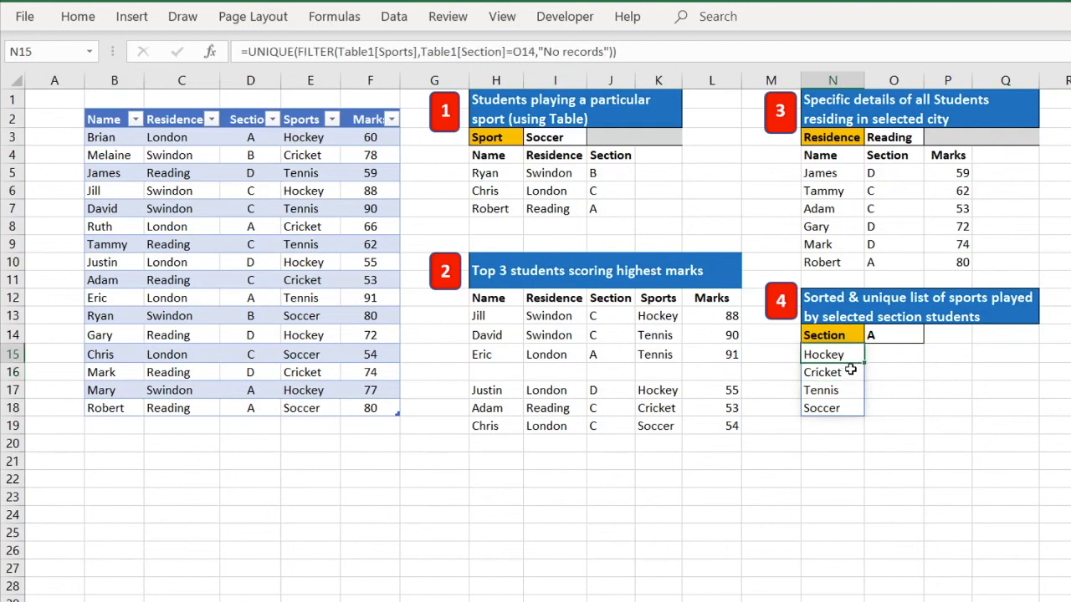
left_click(851, 372)
left_click(837, 391)
left_click(840, 410)
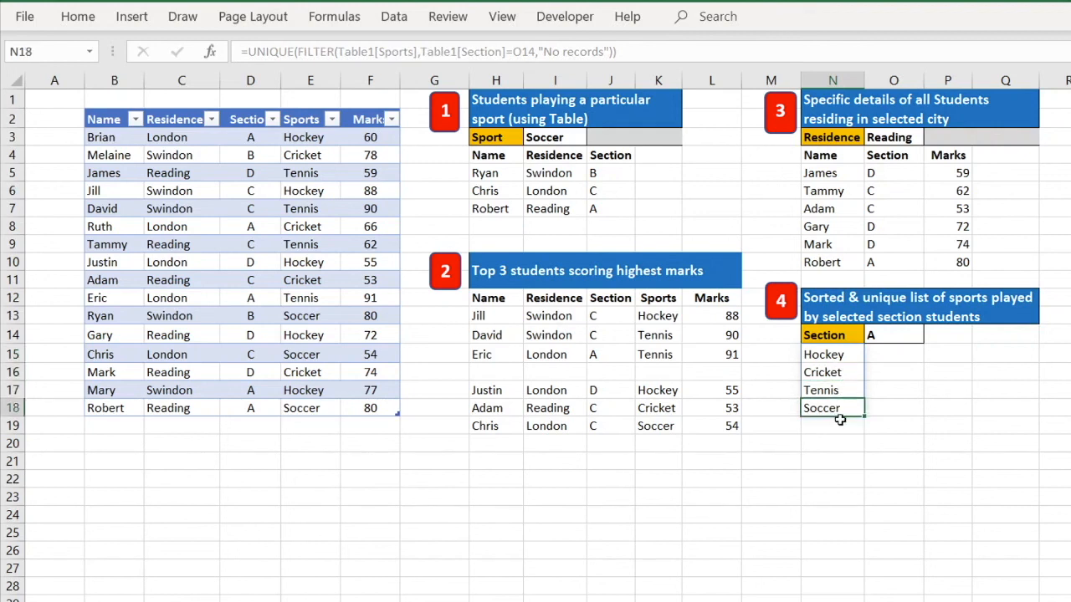
left_click(846, 375)
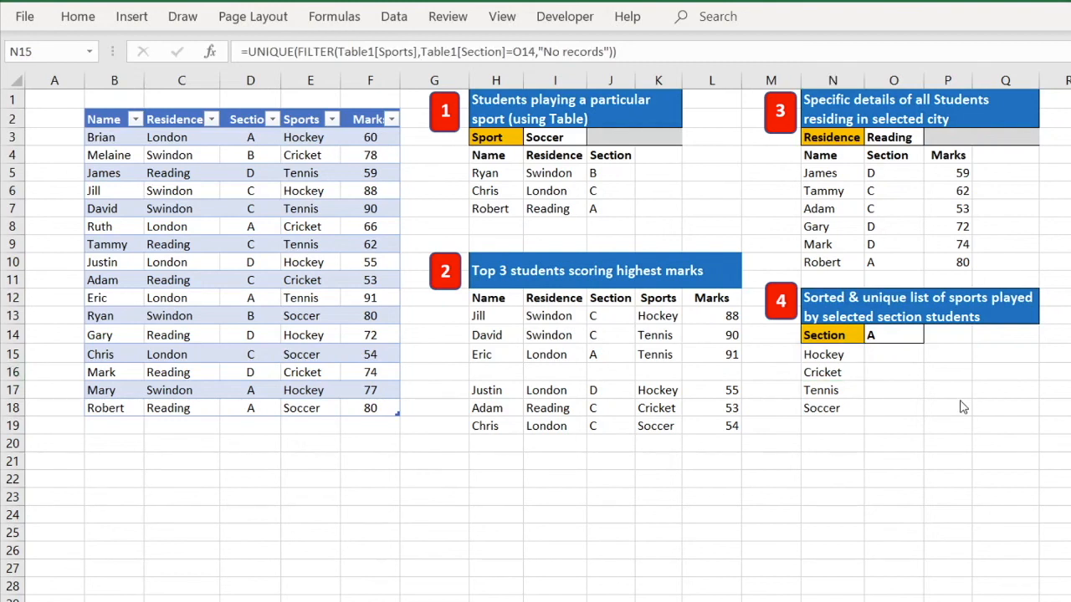
Step: Wrap the UNIQUE formula in N15 in a SORT function with its default ascending order and check the sorted list
left_click(824, 357)
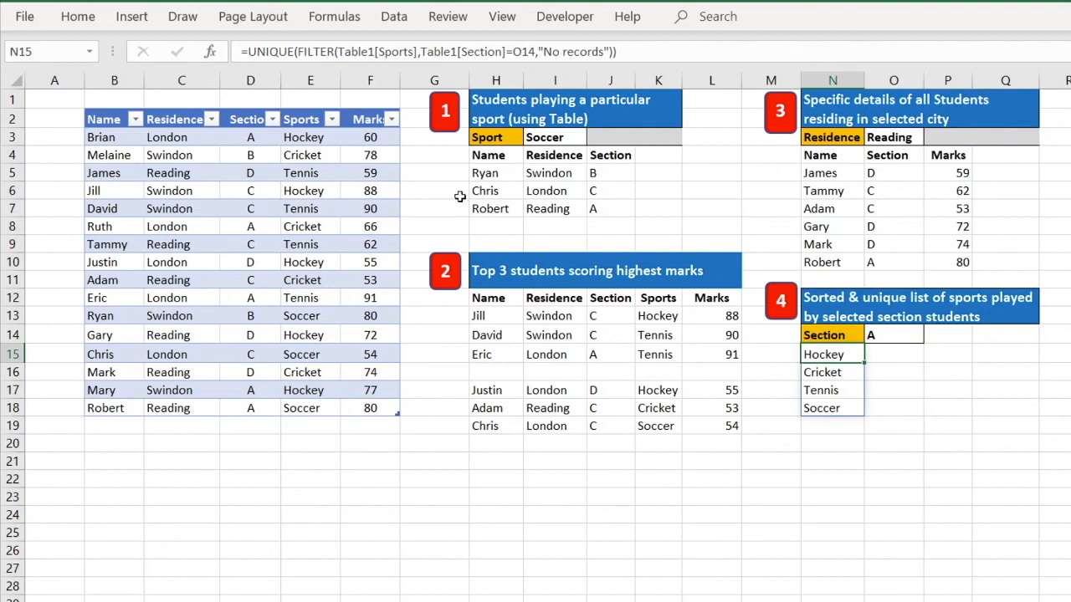
left_click(245, 52)
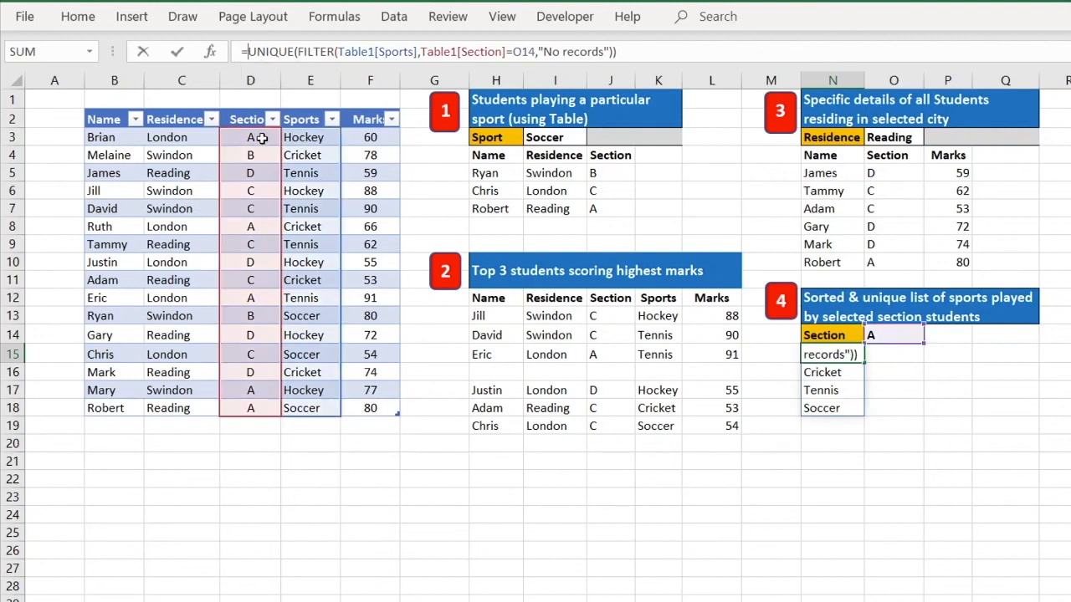
type("sort")
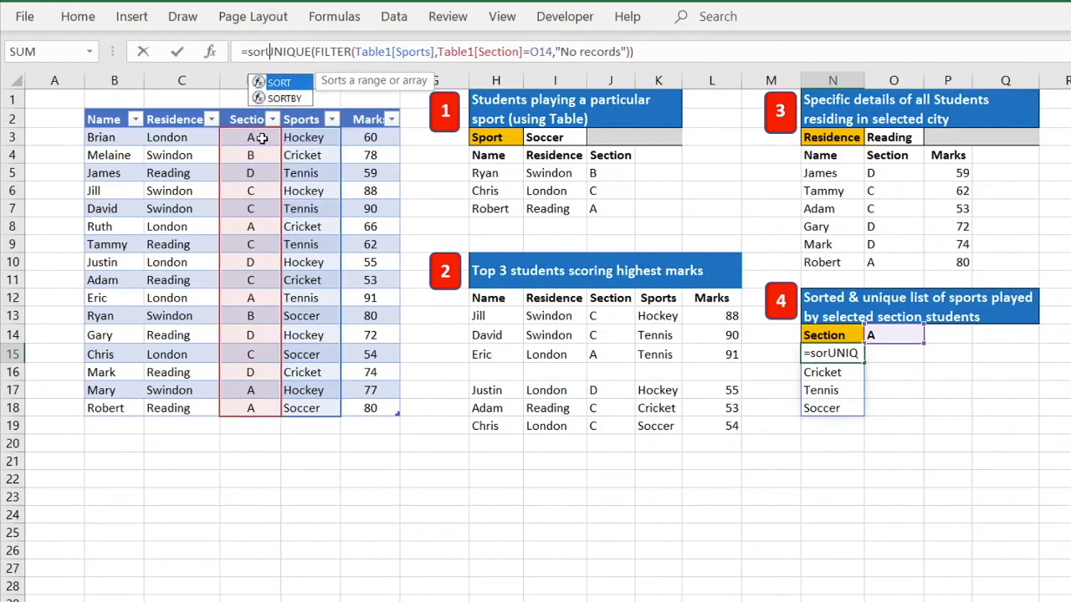
type("(")
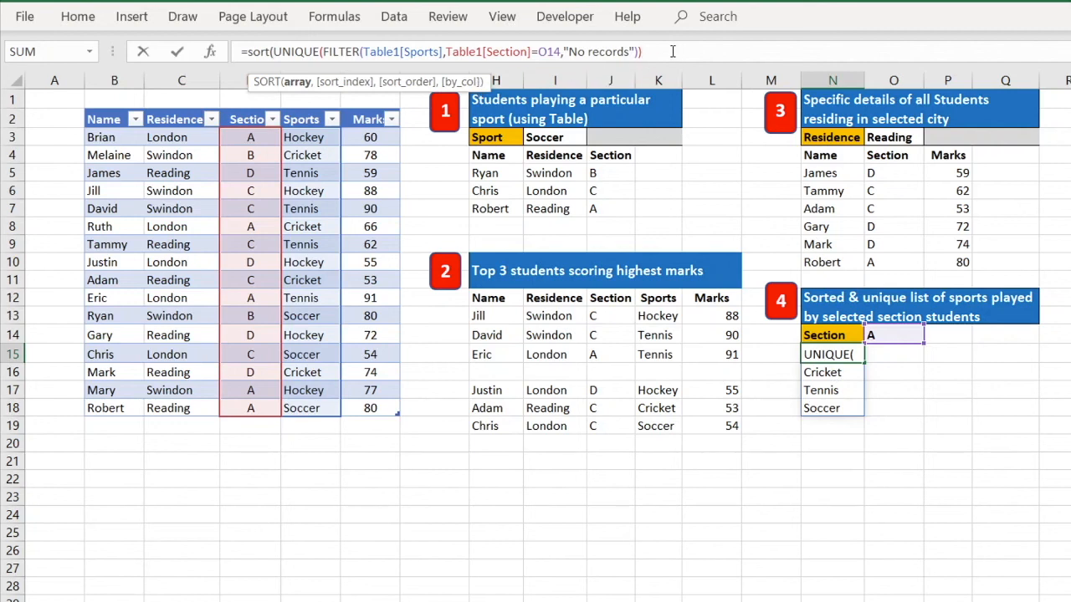
type(")")
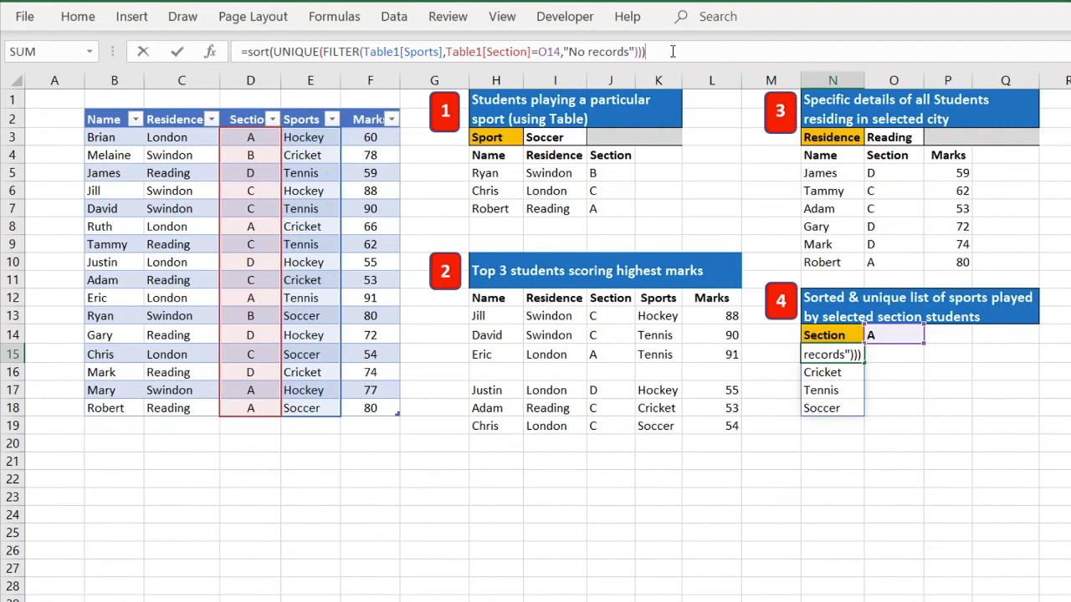
key("Return")
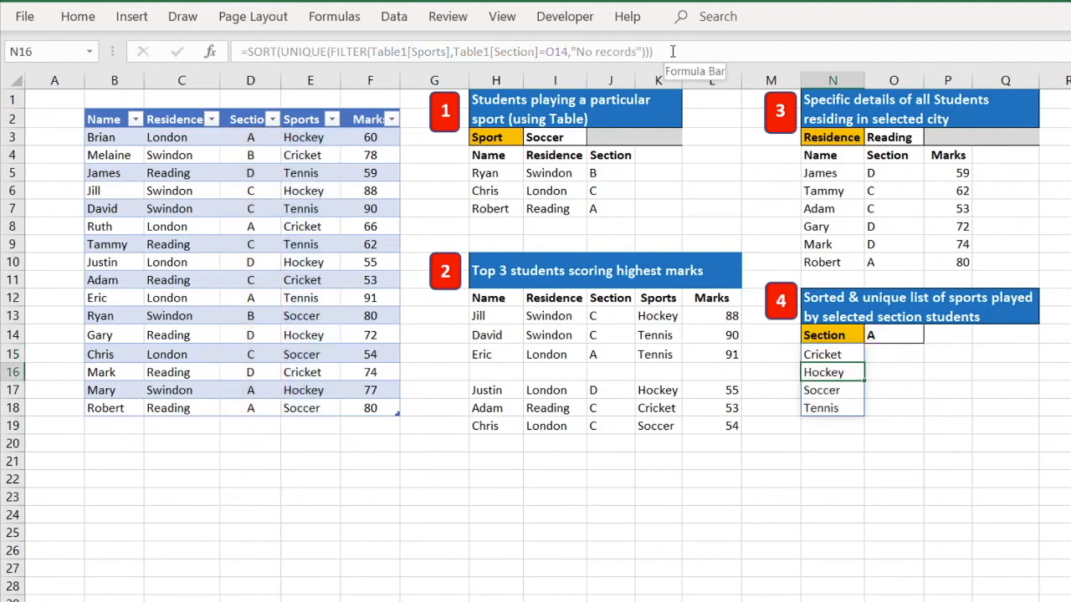
left_click(855, 357)
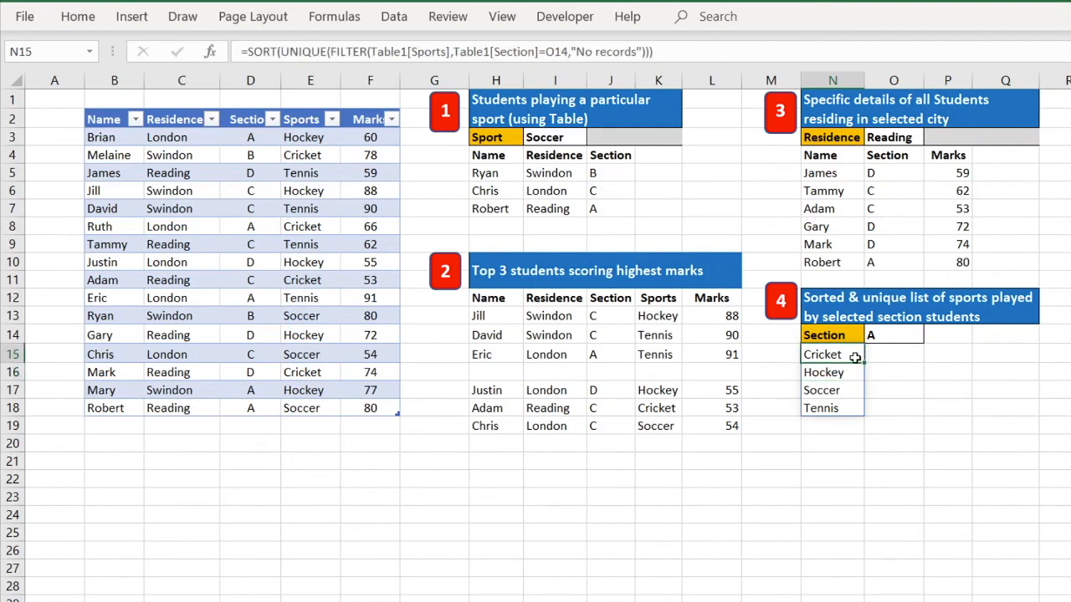
left_click(848, 411)
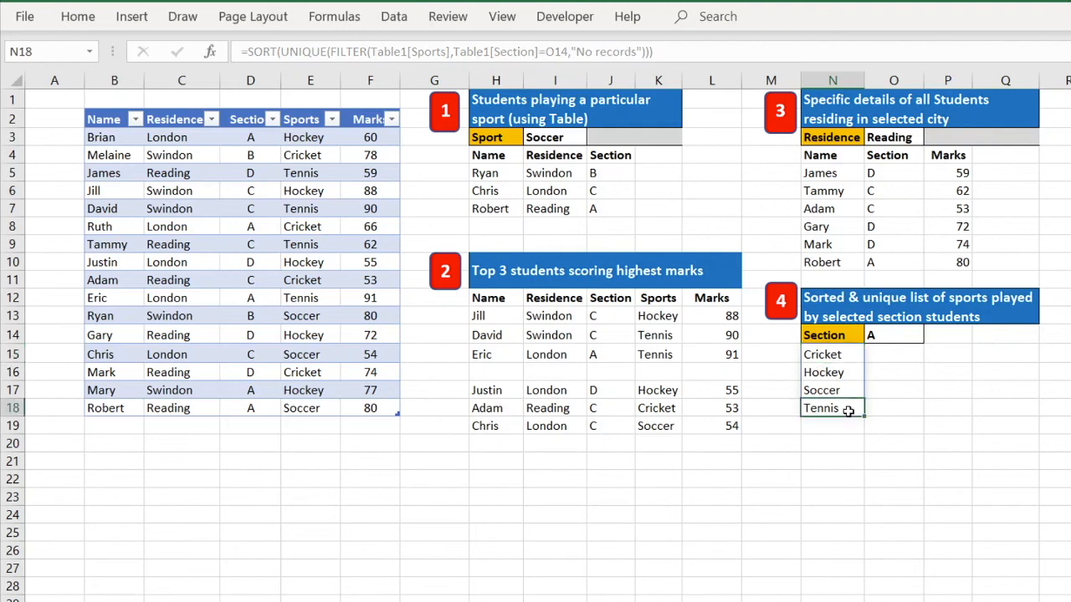